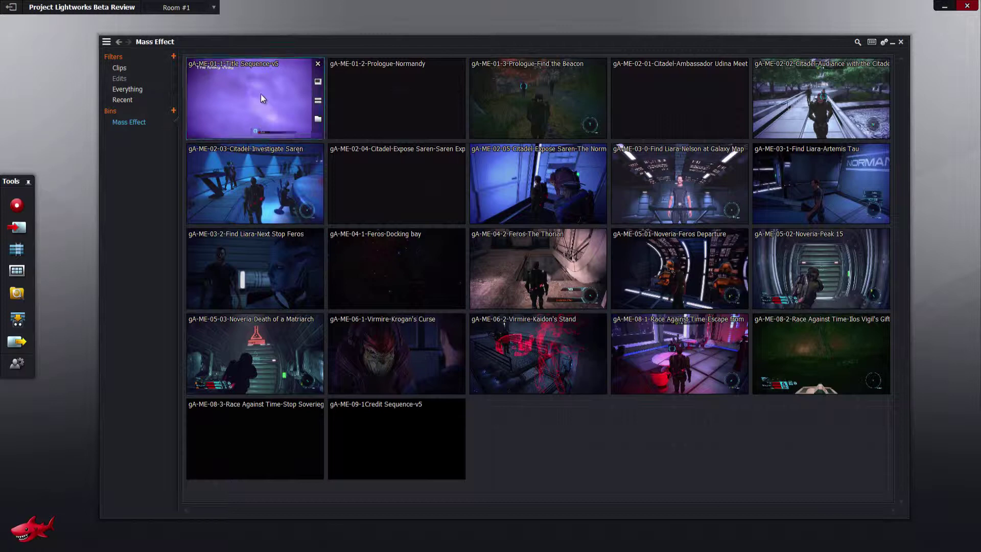
# - Open the gA-ME-01-1-Title Sequence-v5 clip in a viewer, with the Mass Effect bin minimised beside the room name
pyautogui.moveTo(260, 98)
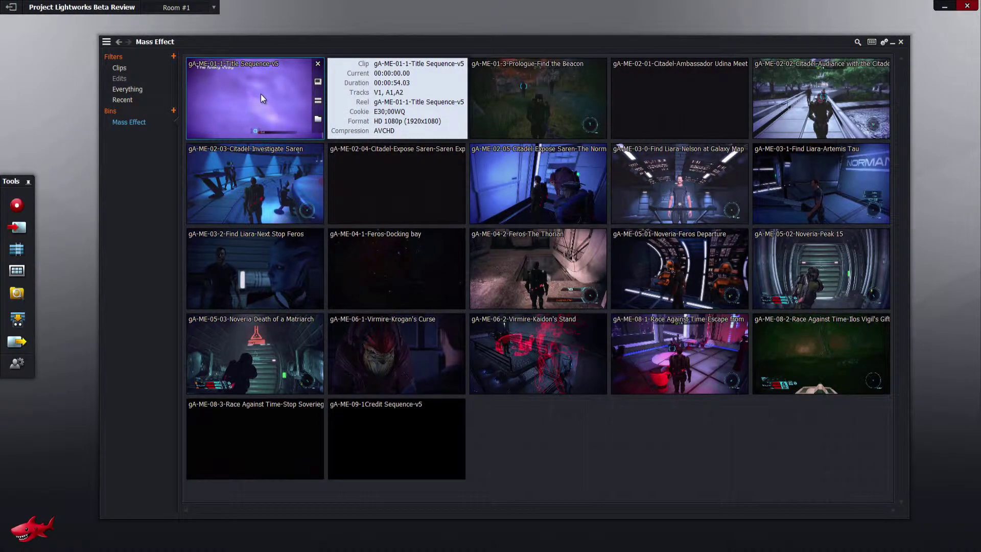
pyautogui.doubleClick(261, 94)
pyautogui.click(892, 42)
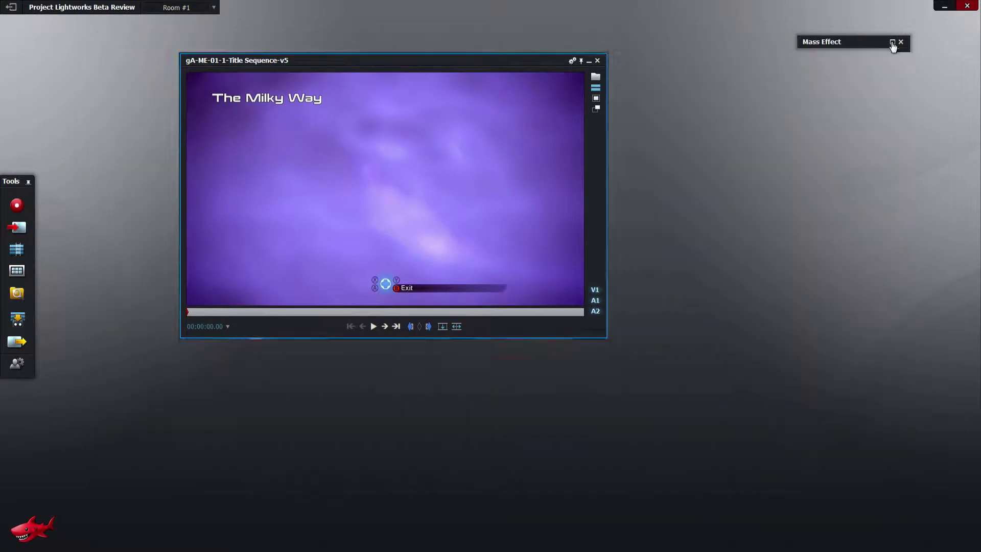
pyautogui.moveTo(852, 39); pyautogui.dragTo(283, 8)
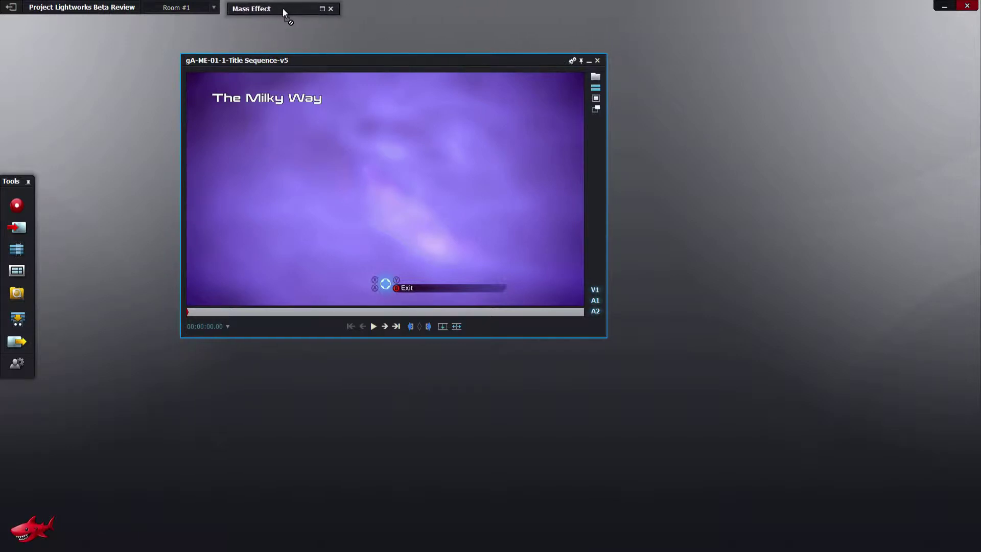
pyautogui.moveTo(358, 54); pyautogui.dragTo(394, 41)
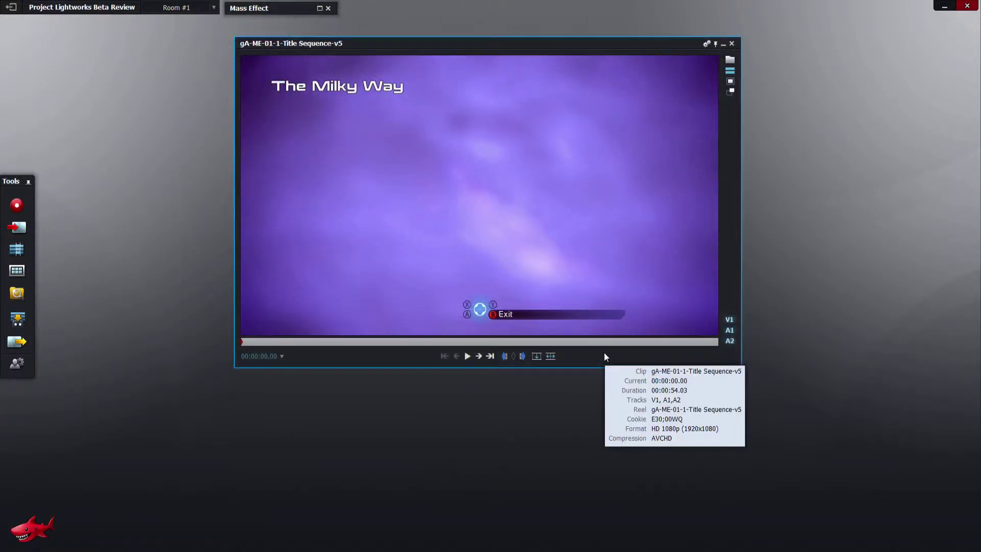
# - Show the title sequence clip's timeline and widen it on both sides to match the viewer's width
pyautogui.click(730, 70)
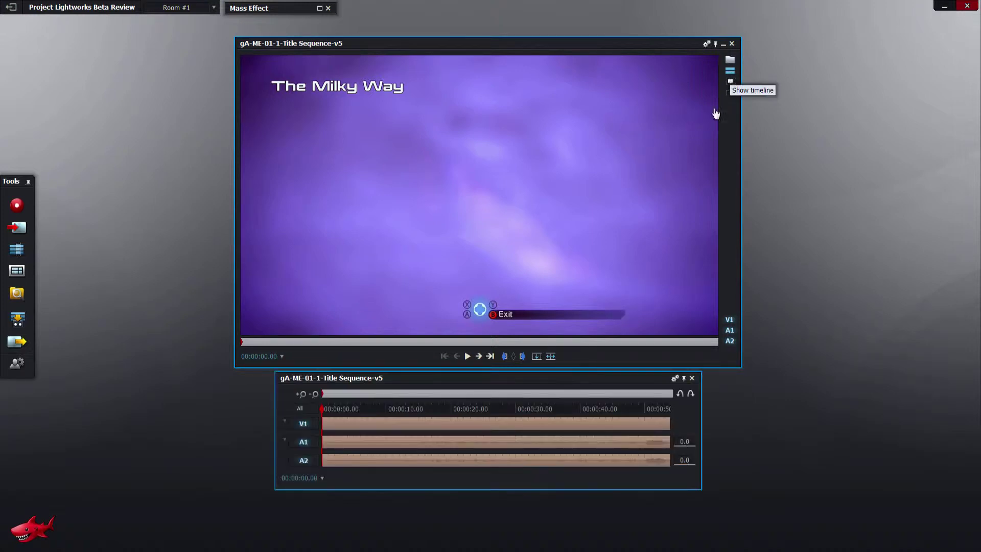
pyautogui.moveTo(277, 458); pyautogui.dragTo(238, 450)
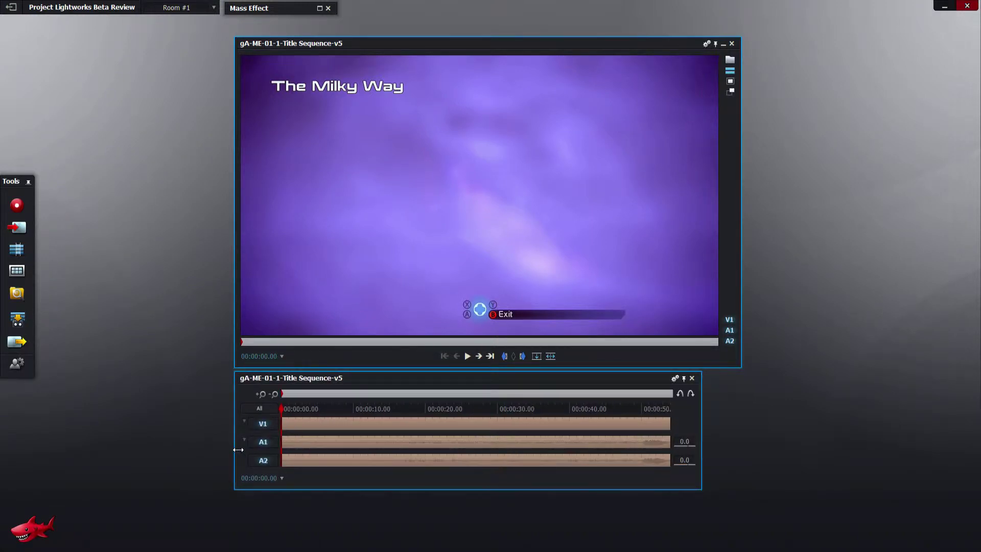
pyautogui.moveTo(702, 437); pyautogui.dragTo(740, 434)
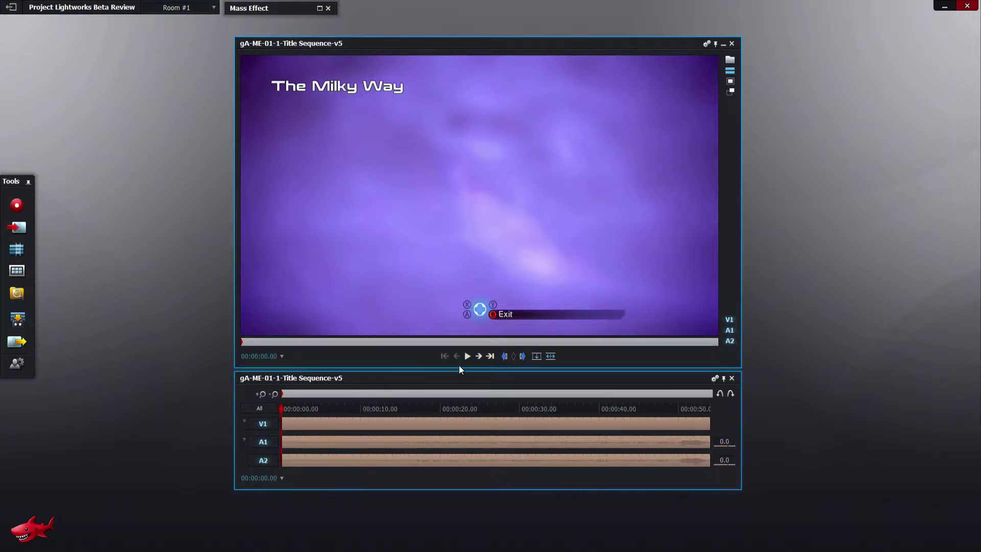
# - Mark an in point at 00:00:00.08 in the title sequence clip and move the playhead to the clip's end
pyautogui.click(468, 356)
pyautogui.click(467, 356)
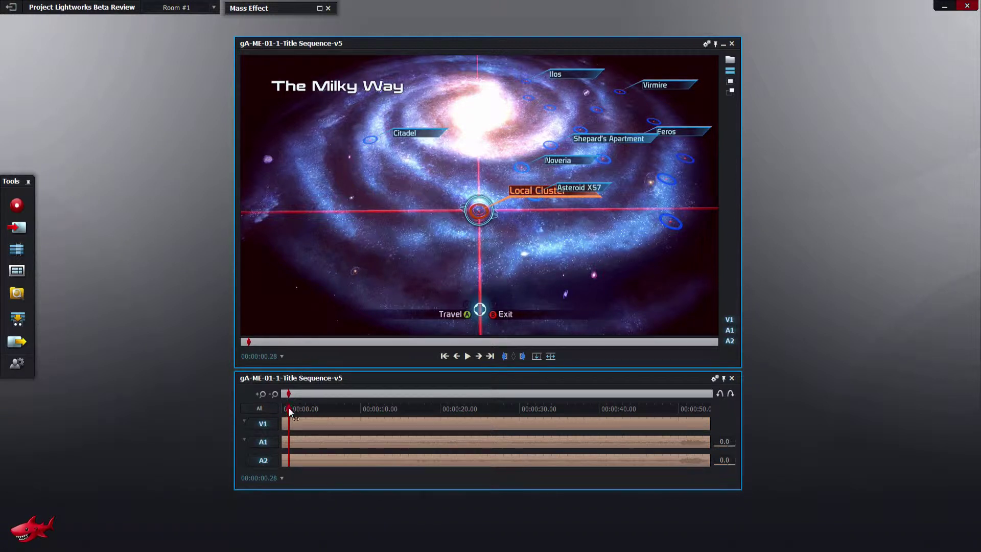
pyautogui.click(285, 412)
pyautogui.click(283, 409)
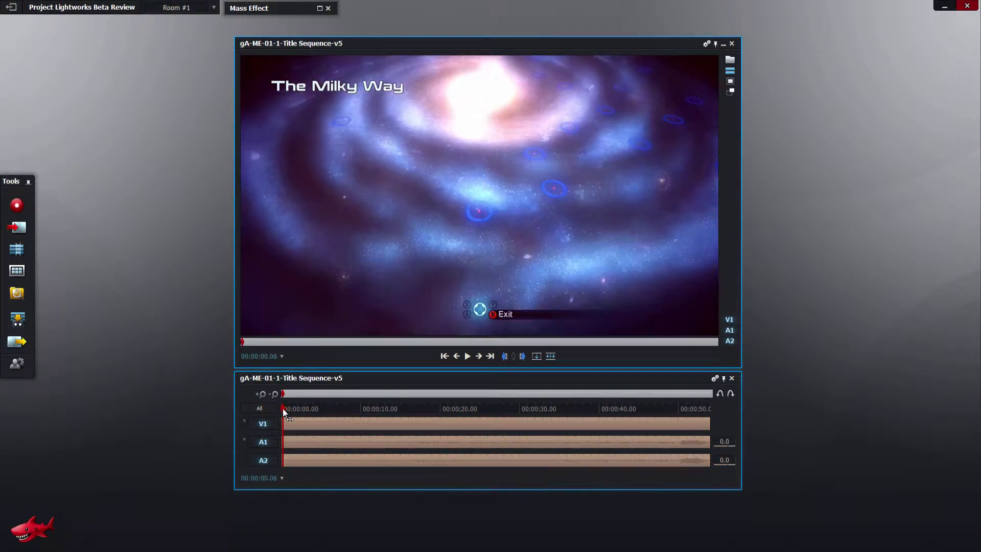
pyautogui.click(505, 357)
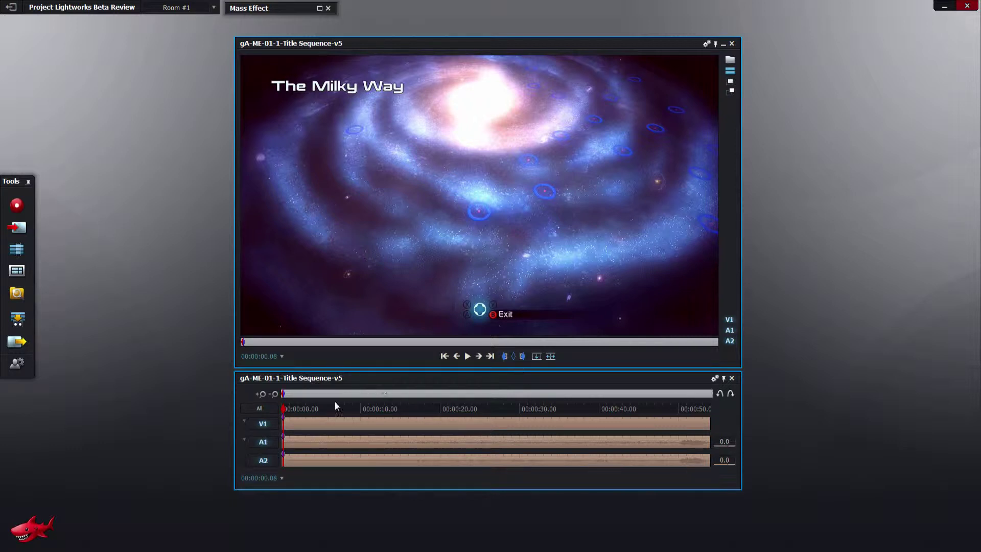
pyautogui.moveTo(283, 410); pyautogui.dragTo(713, 443)
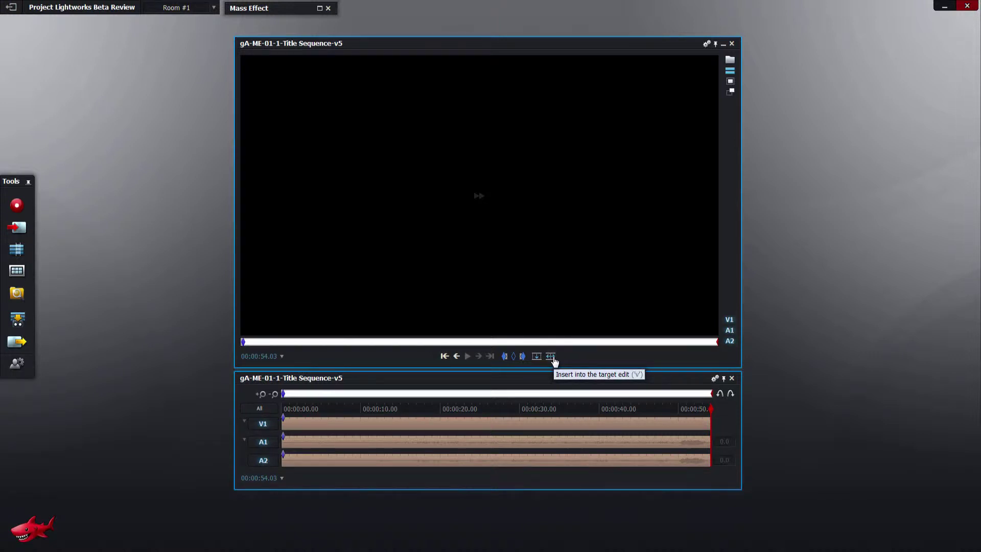
# - Send the marked title sequence section to a new edit and close the source clip's viewer
pyautogui.click(537, 358)
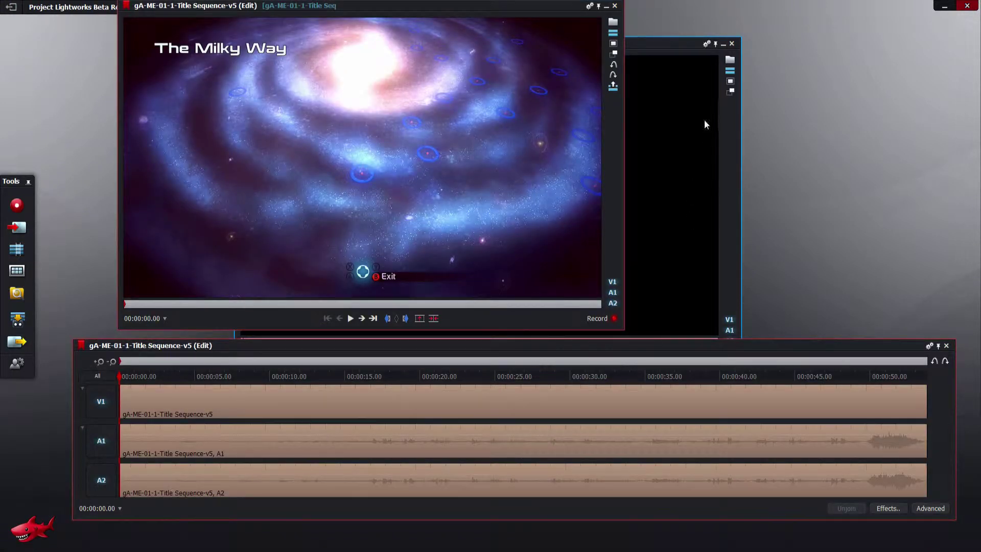
pyautogui.click(679, 45)
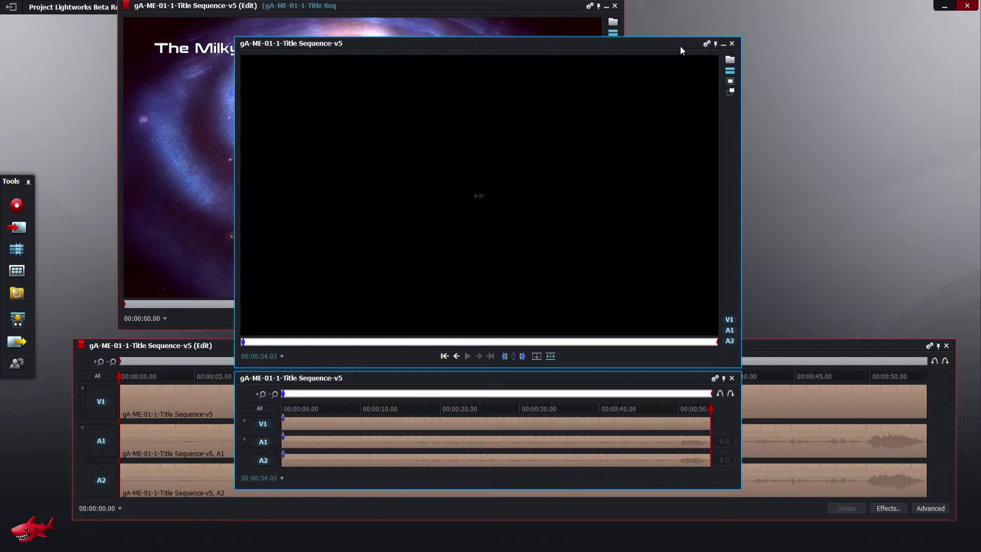
pyautogui.click(732, 45)
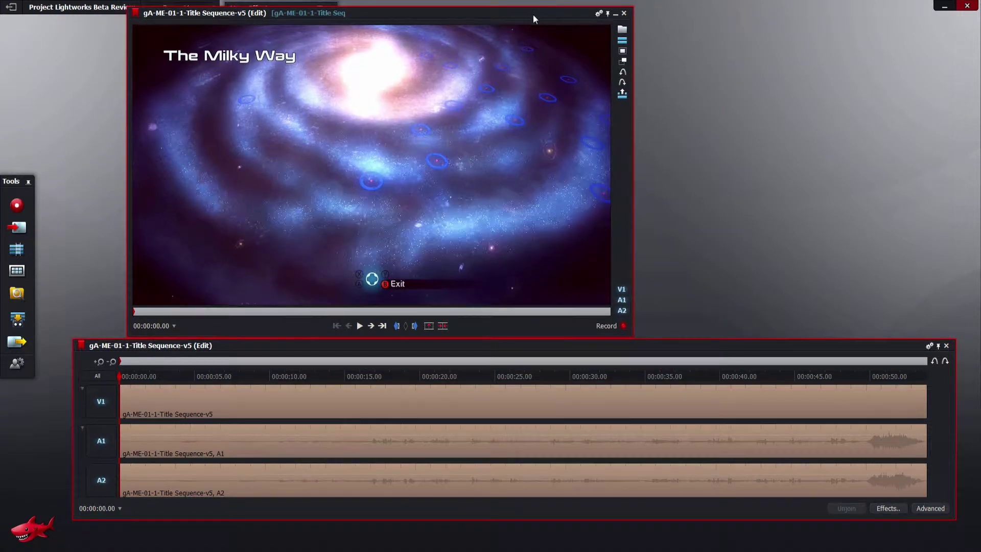
# - Shrink the edit's viewer, centre it above the edit timeline and play the edit
pyautogui.moveTo(534, 17); pyautogui.dragTo(743, 18)
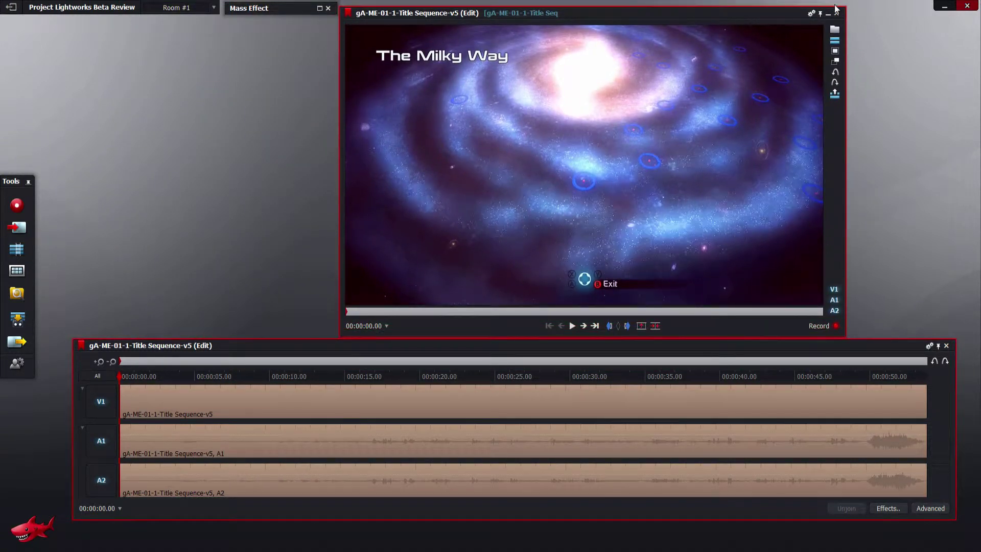
pyautogui.moveTo(849, 10); pyautogui.dragTo(788, 40)
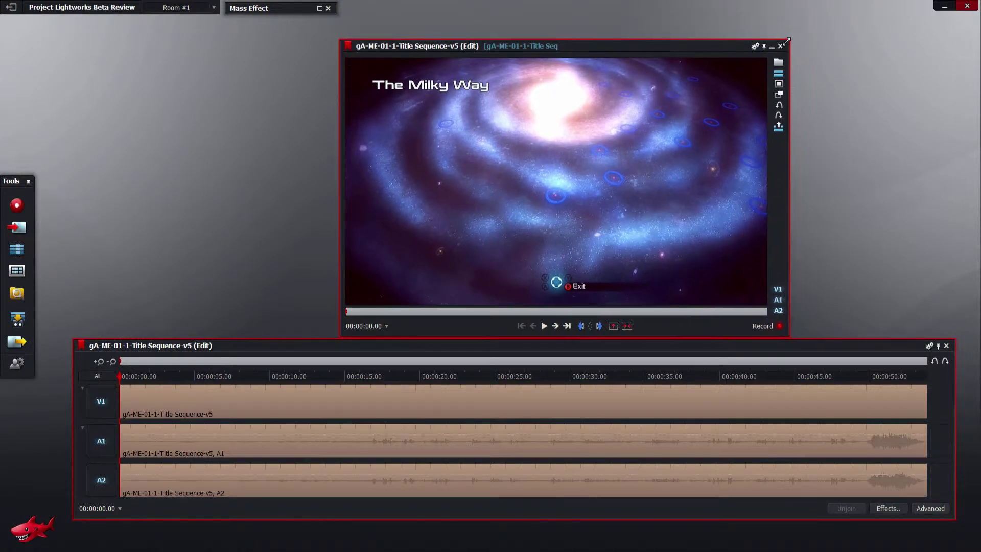
pyautogui.moveTo(698, 46); pyautogui.dragTo(600, 39)
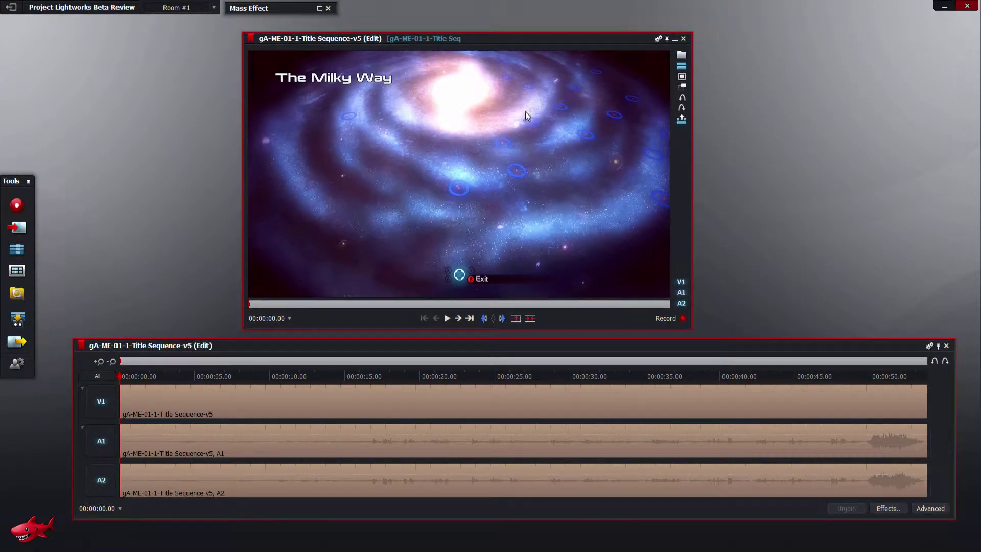
pyautogui.click(446, 319)
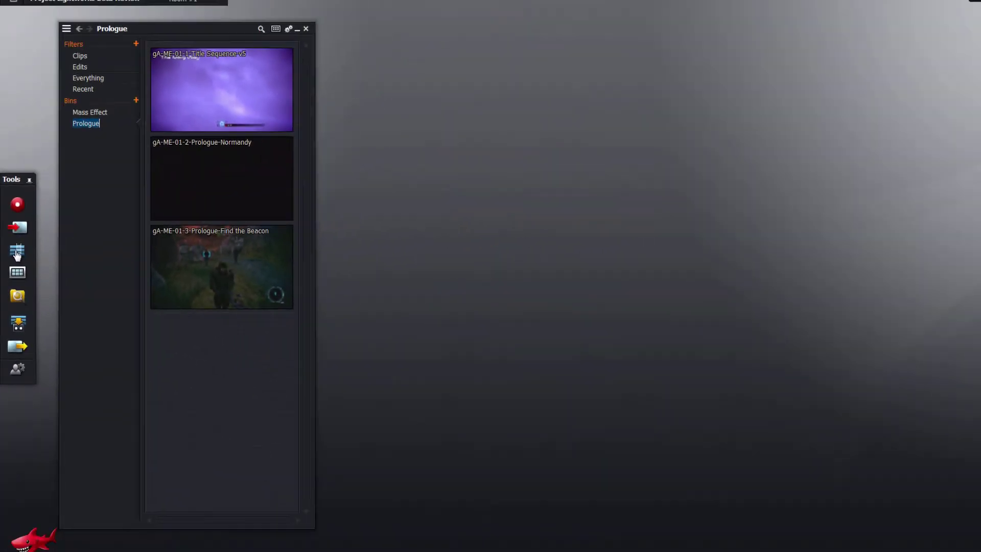
# - Create a new empty edit, move its viewer clear of the Prologue bin and name the edit Prologue
pyautogui.click(16, 253)
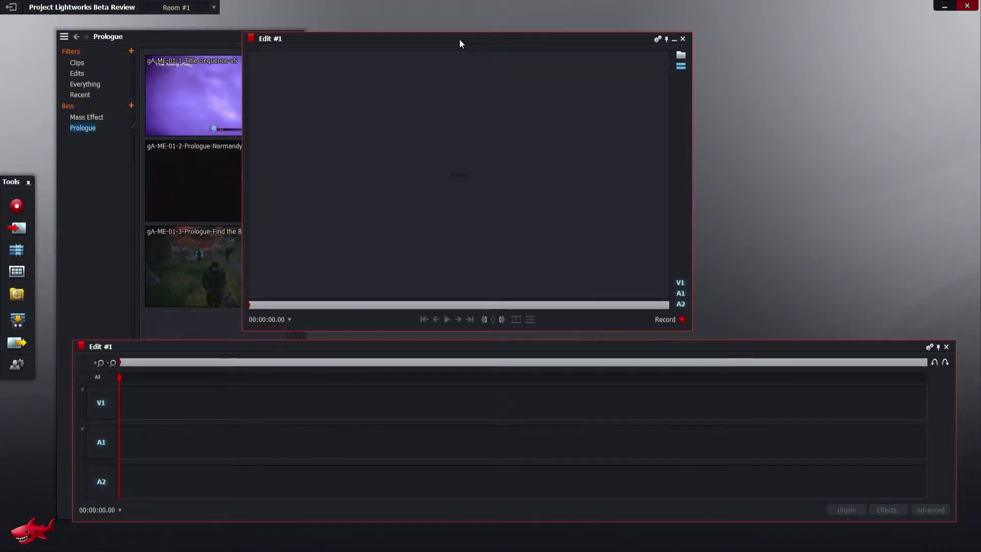
pyautogui.moveTo(455, 38); pyautogui.dragTo(736, 33)
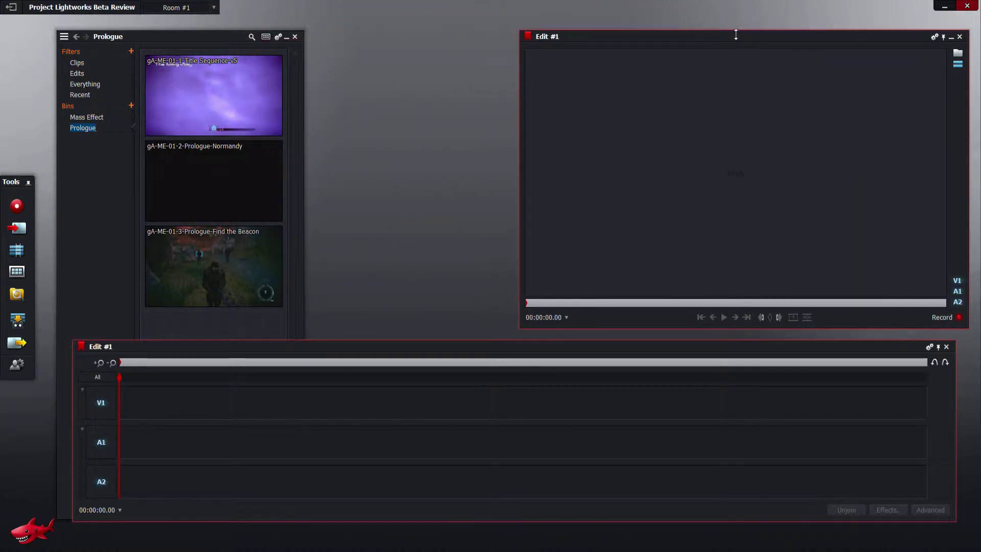
pyautogui.click(560, 36)
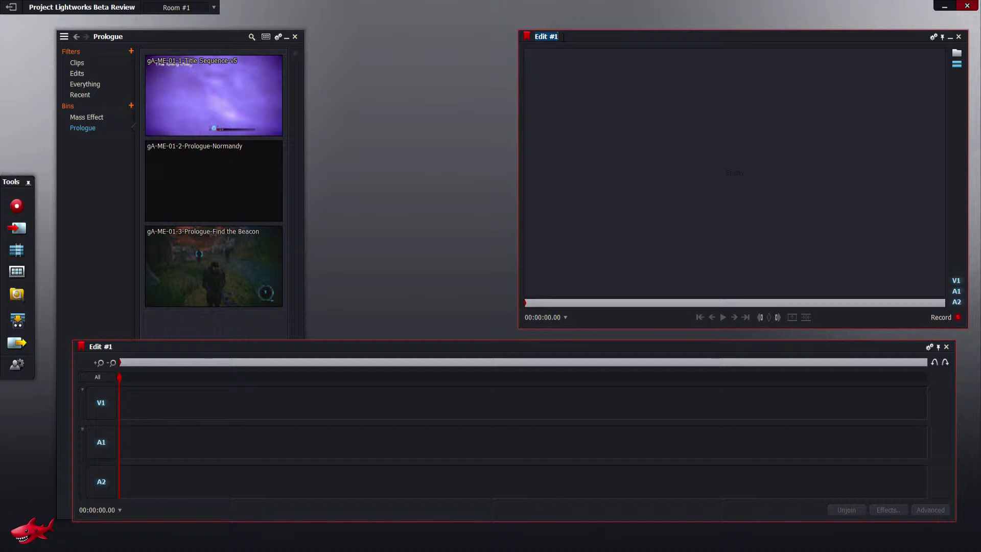
pyautogui.write('Prologue')
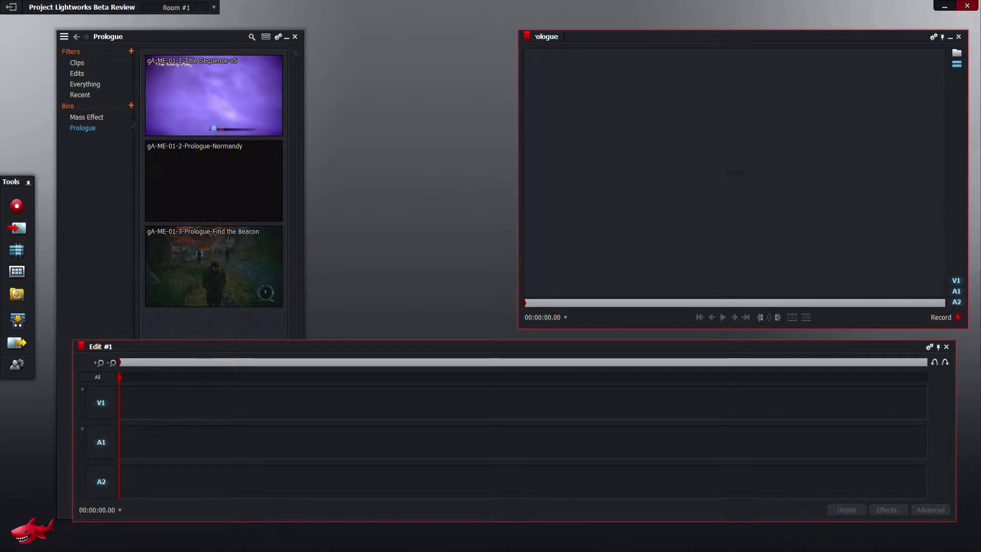
pyautogui.press('Return')
# - Shrink the Prologue bin and edit viewer, and open the gA-ME-01-1-Title Sequence-v5 clip in a viewer between them
pyautogui.click(109, 322)
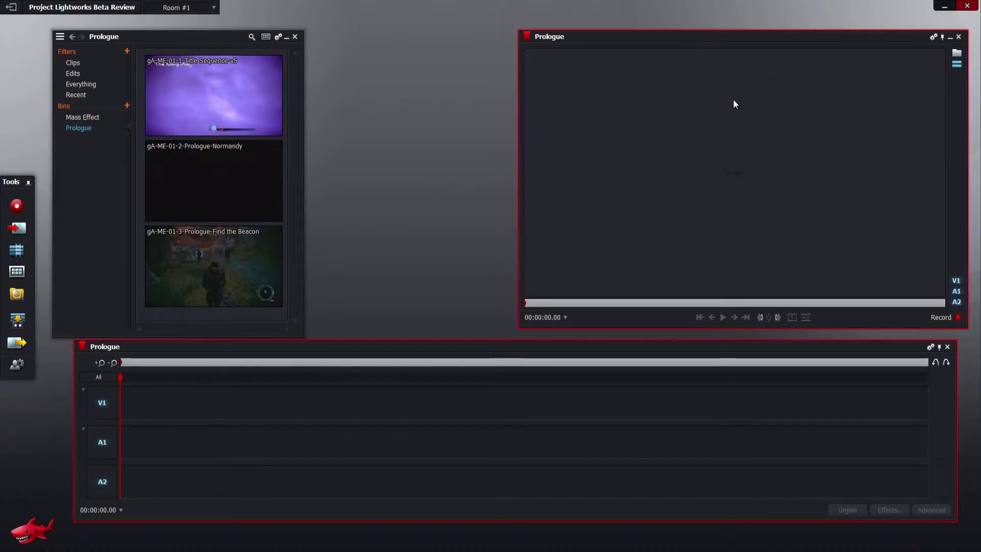
pyautogui.moveTo(519, 329); pyautogui.dragTo(663, 232)
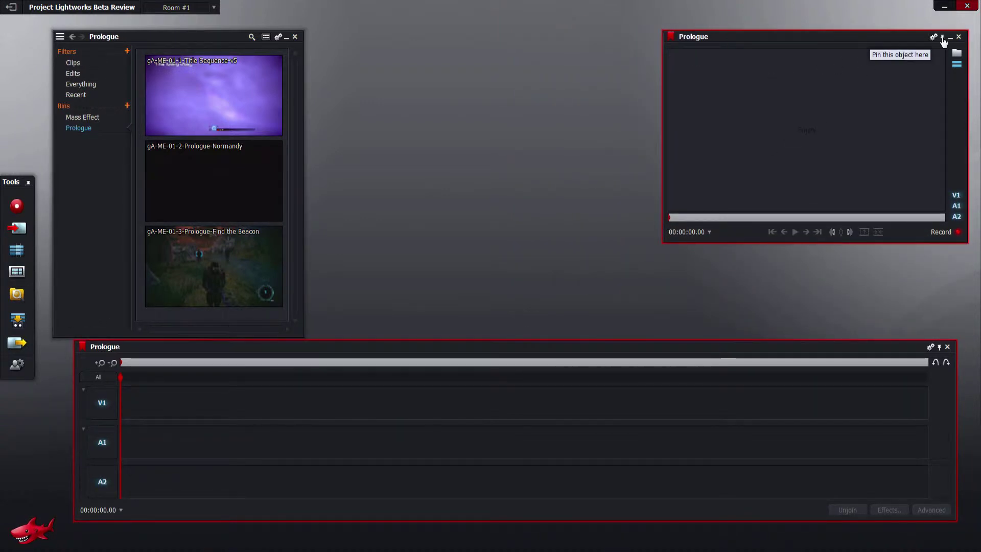
pyautogui.doubleClick(207, 96)
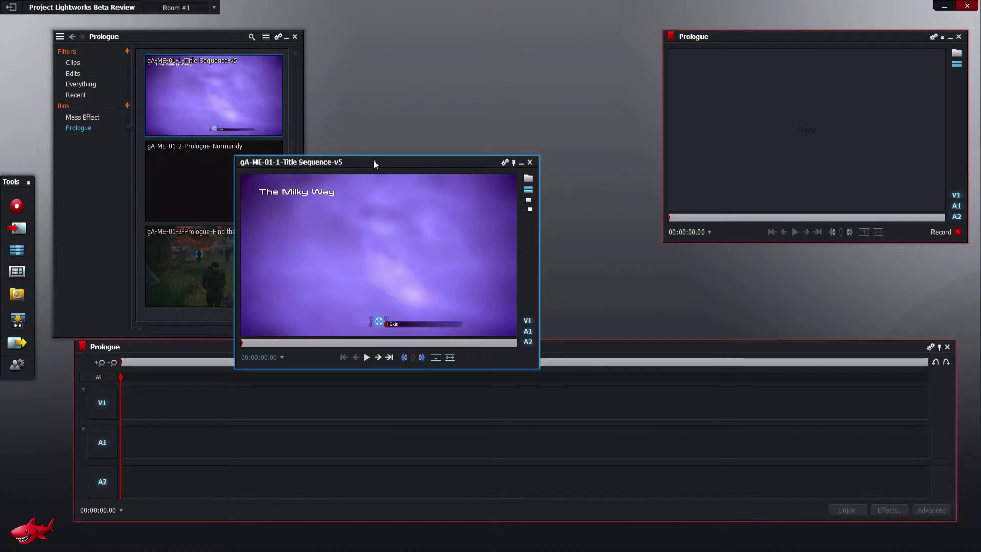
pyautogui.moveTo(374, 164); pyautogui.dragTo(453, 36)
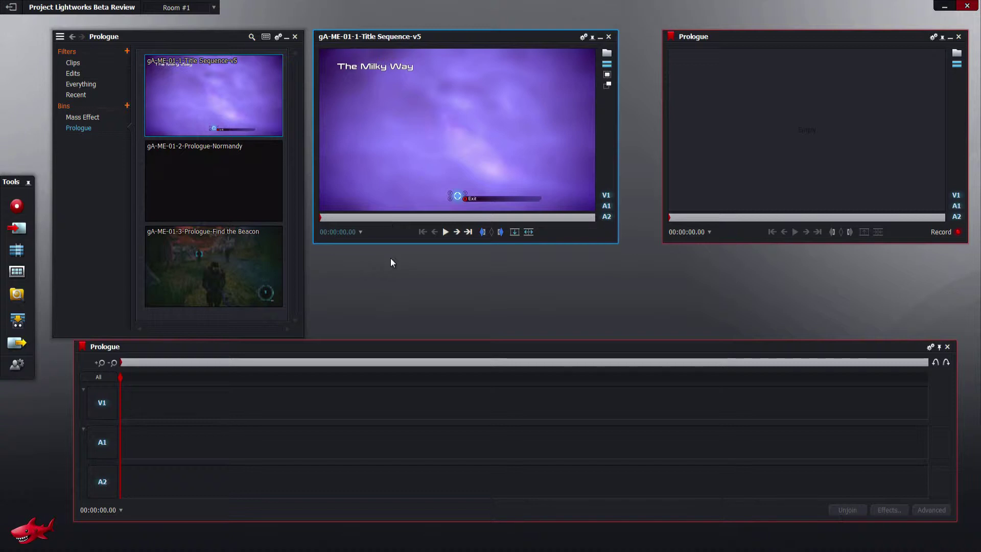
# - Mark an in point near the title sequence clip's start and add the section through the clip's end to the Prologue edit
pyautogui.press('space')
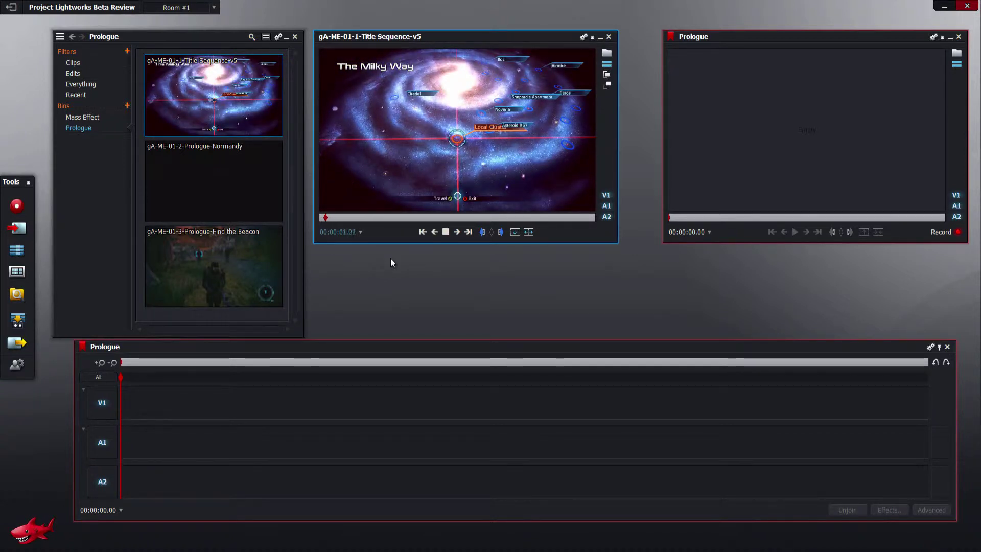
pyautogui.press('space')
pyautogui.click(481, 232)
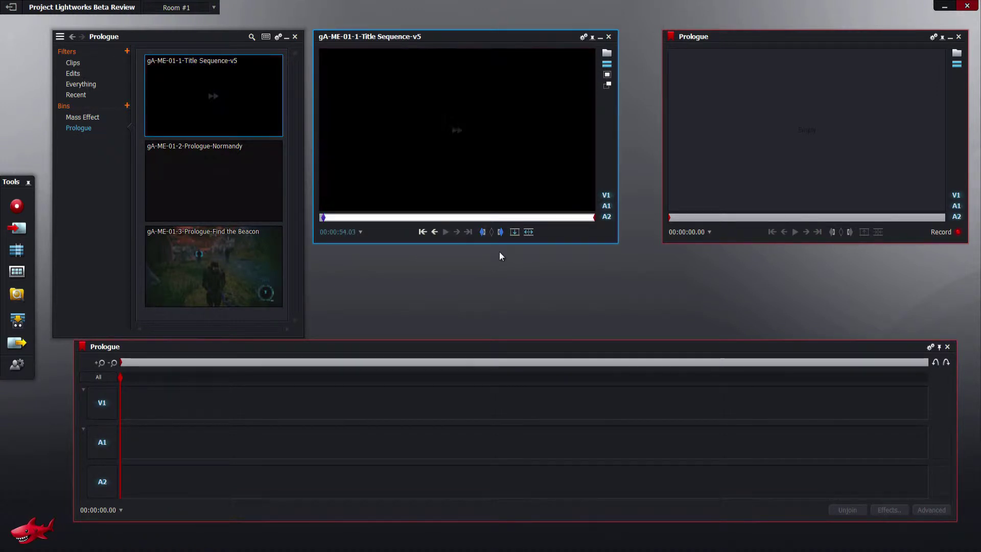
pyautogui.click(514, 234)
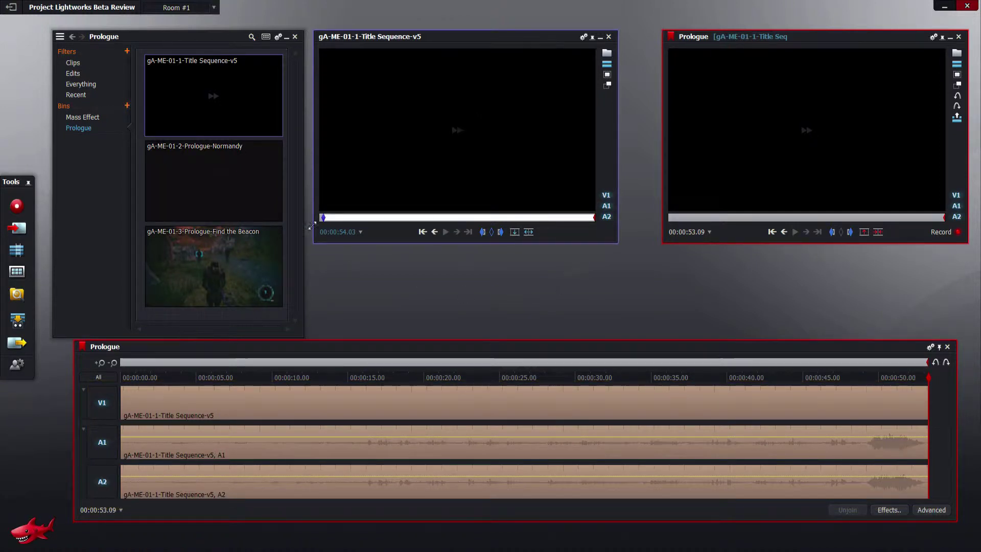
# - Preview the gA-ME-01-2-Prologue-Normandy clip, return to its start and add the whole clip after the title sequence
pyautogui.doubleClick(240, 185)
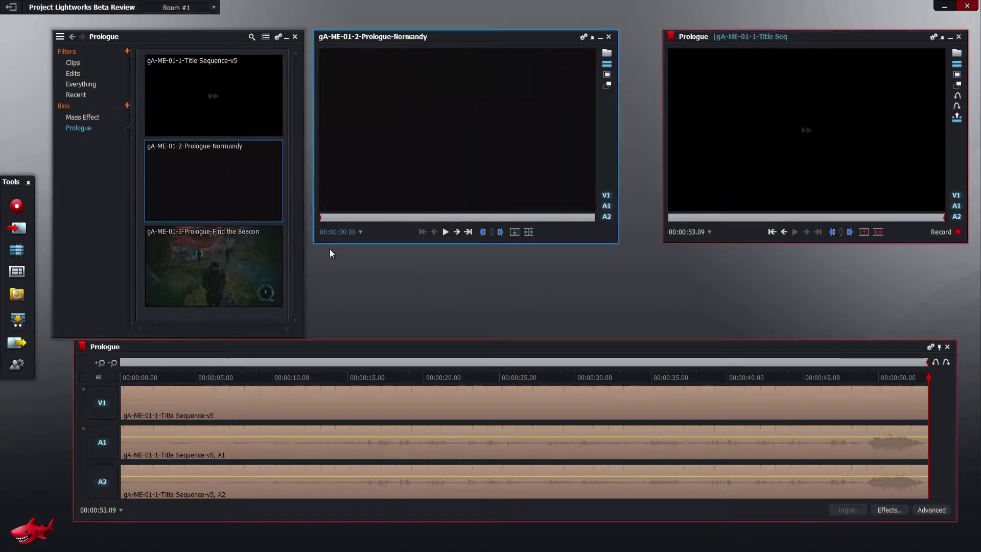
pyautogui.press('space')
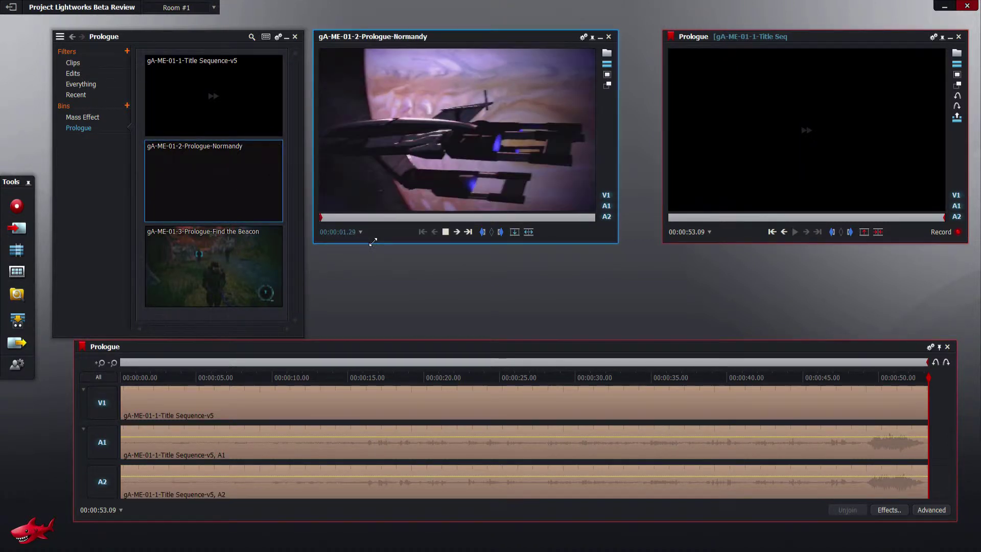
pyautogui.click(419, 233)
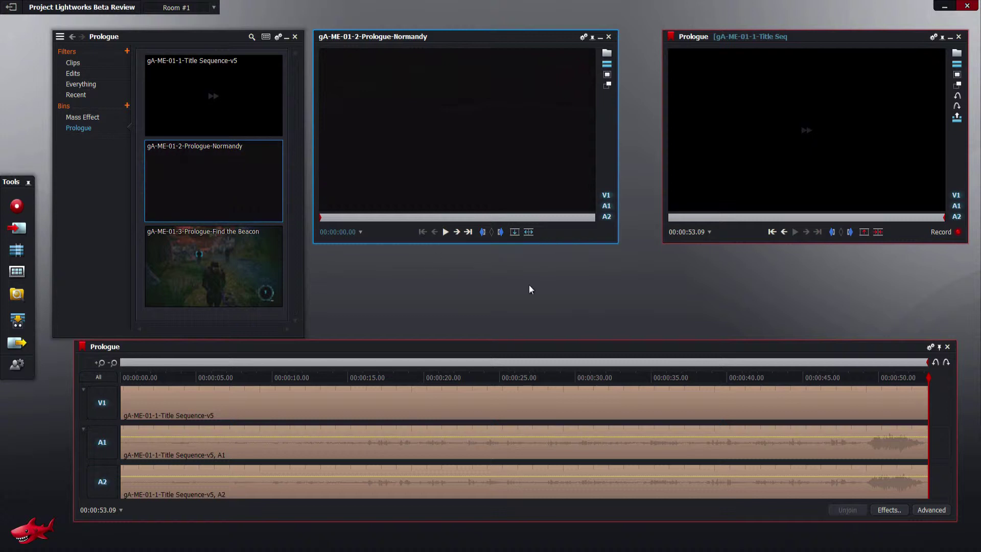
pyautogui.click(515, 232)
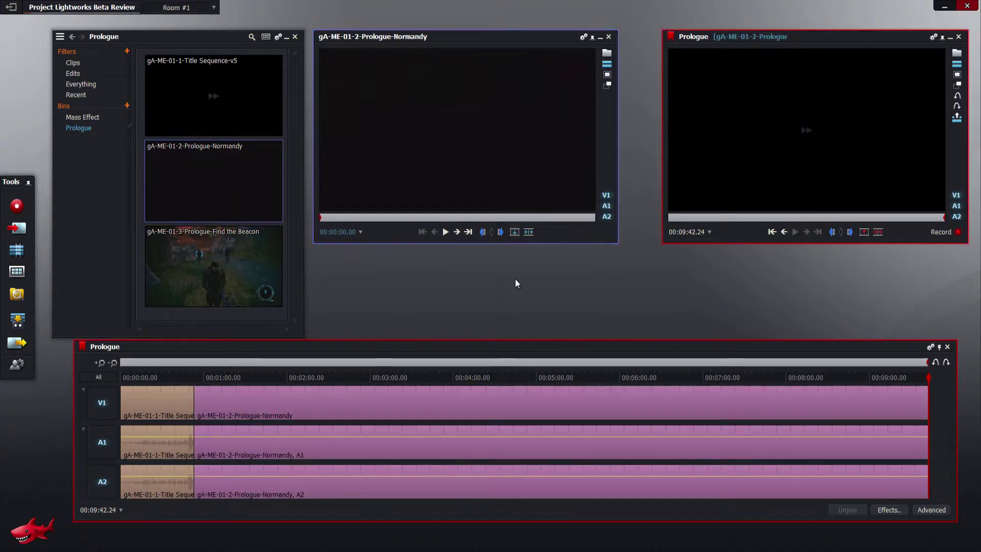
# - Add the gA-ME-01-3-Prologue-Find the Beacon clip to the end of the Prologue edit and jump back to the previous cut
pyautogui.click(246, 281)
pyautogui.click(514, 233)
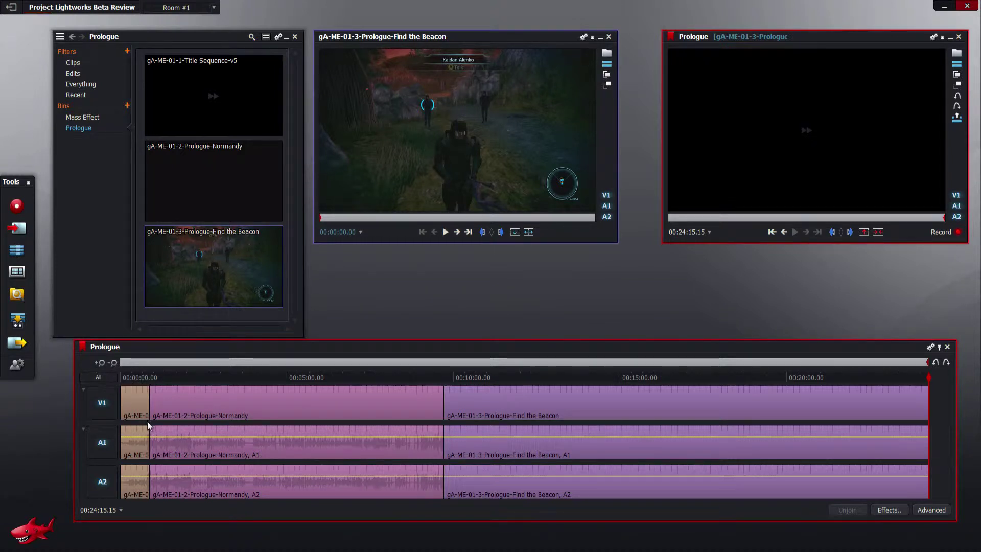
pyautogui.click(772, 232)
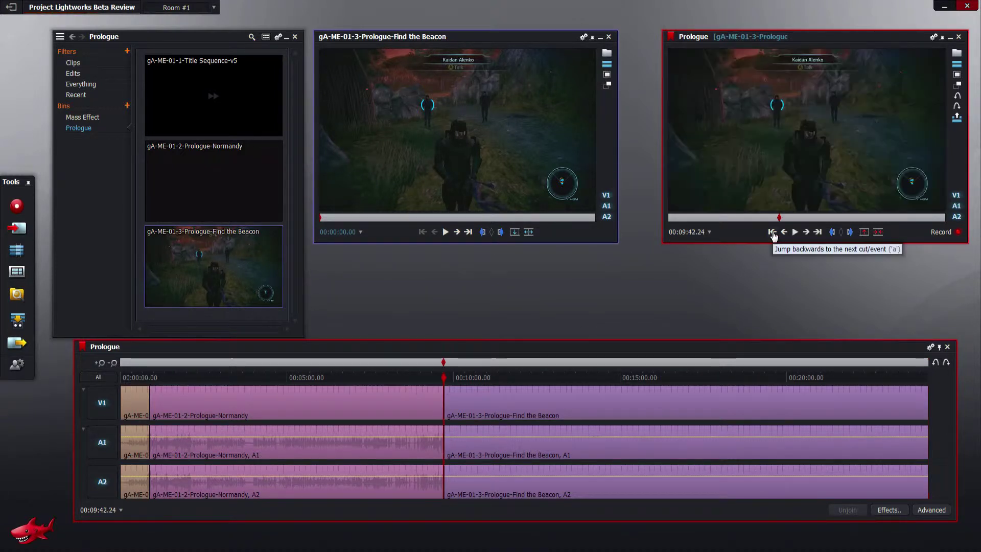
# - Jump back through the remaining cuts towards the beginning of the Prologue edit
pyautogui.click(773, 233)
pyautogui.click(773, 233)
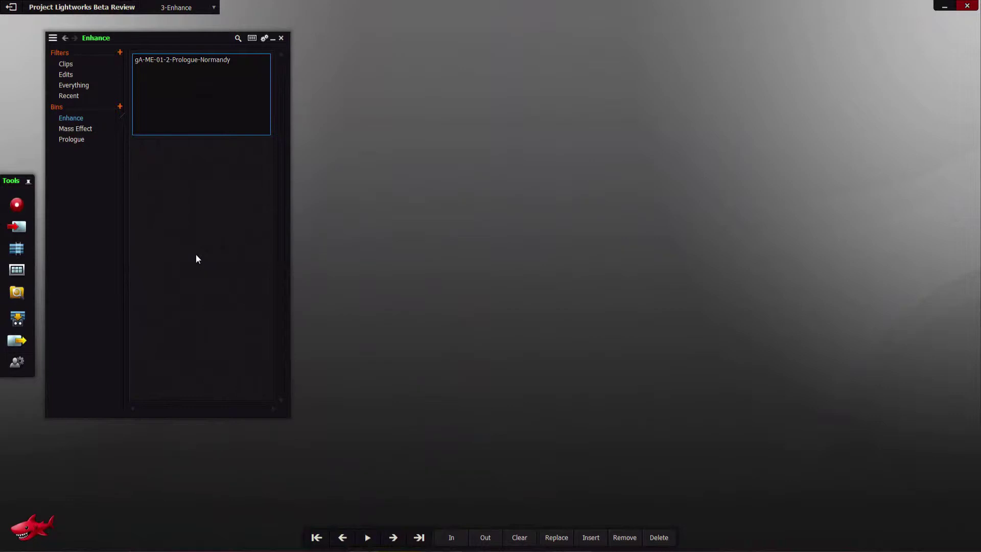
# - Create an edit from the whole gA-ME-01-2-Prologue-Normandy clip in the Enhance bin and clear away its source viewer and the bin
pyautogui.doubleClick(198, 97)
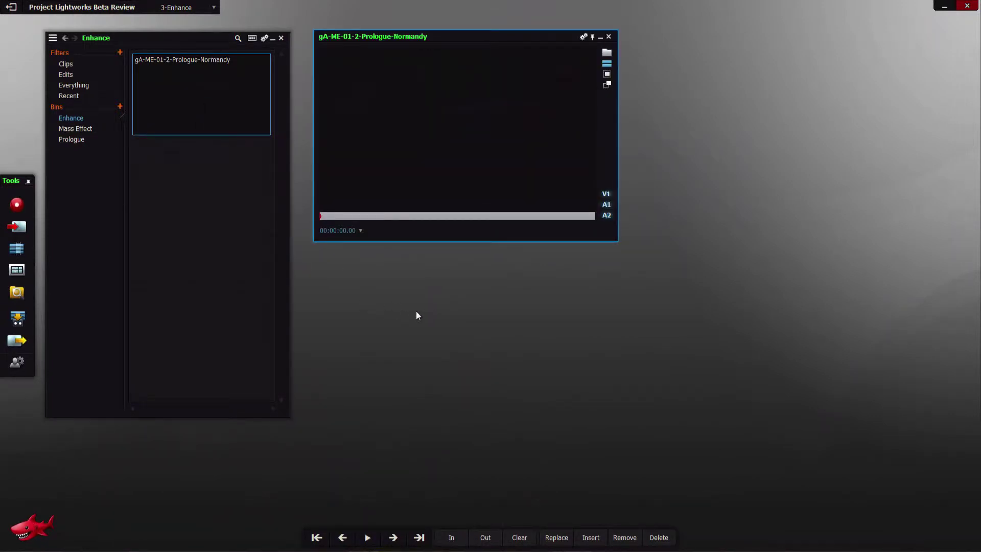
pyautogui.click(555, 537)
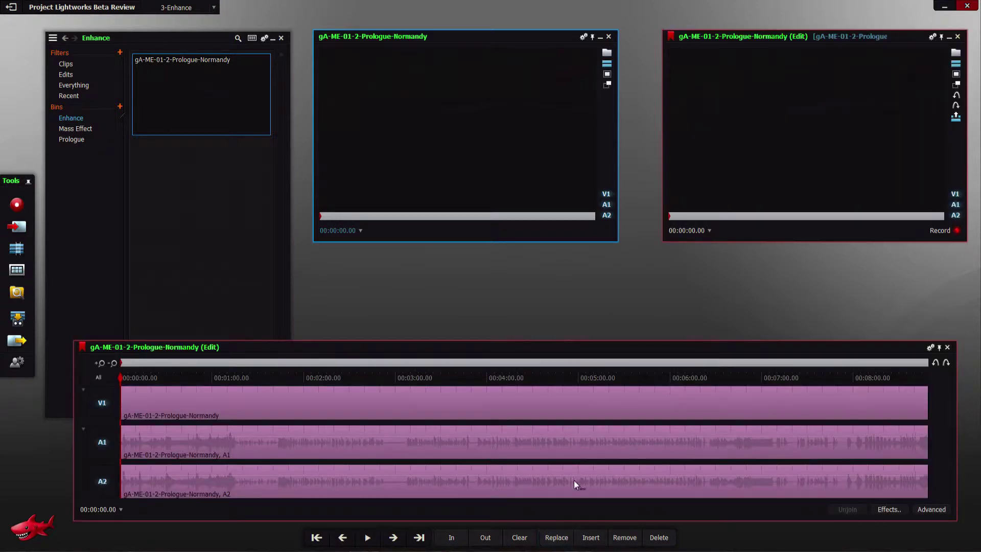
pyautogui.click(608, 36)
pyautogui.click(273, 38)
pyautogui.click(273, 40)
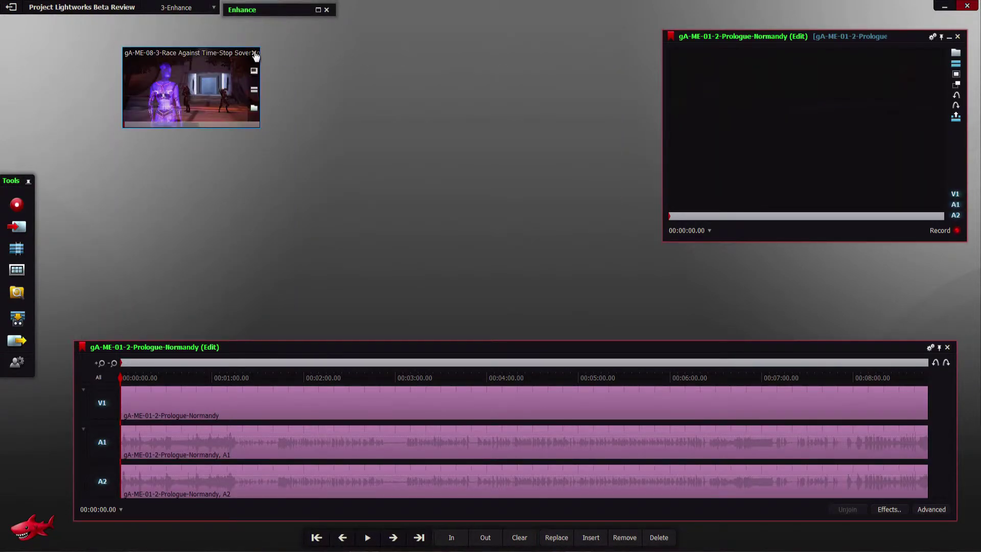
# - Enlarge the Normandy edit viewer and position it directly above the timeline, aligned with the timeline's end
pyautogui.moveTo(797, 37); pyautogui.dragTo(481, 71)
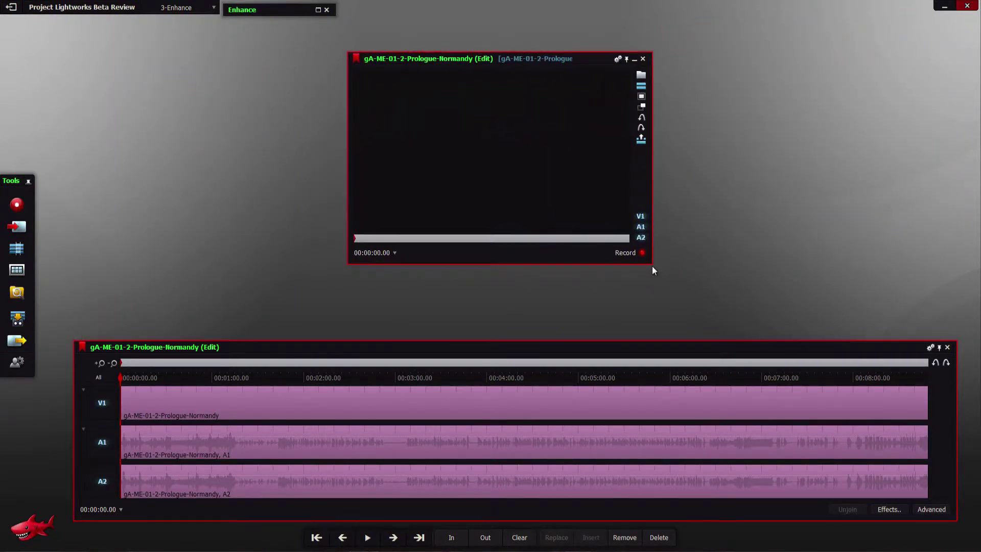
pyautogui.moveTo(652, 265); pyautogui.dragTo(747, 320)
pyautogui.moveTo(679, 65); pyautogui.dragTo(800, 63)
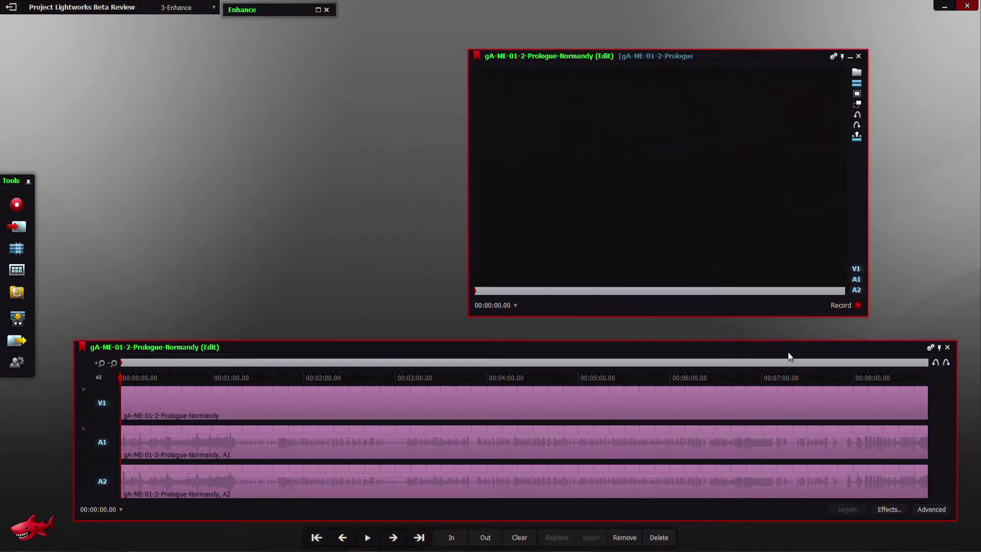
pyautogui.moveTo(789, 353); pyautogui.dragTo(776, 341)
pyautogui.moveTo(792, 74); pyautogui.dragTo(862, 71)
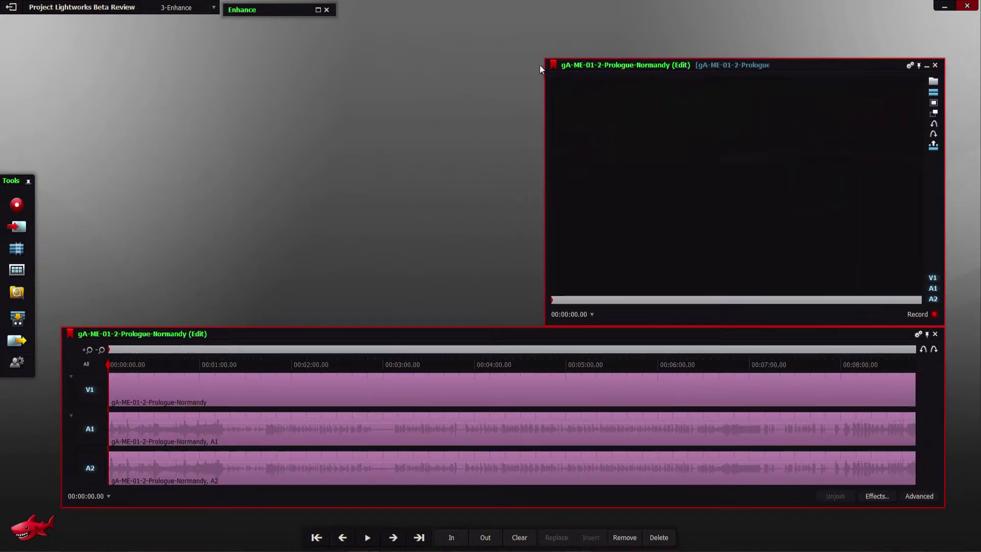
pyautogui.moveTo(545, 59); pyautogui.dragTo(497, 32)
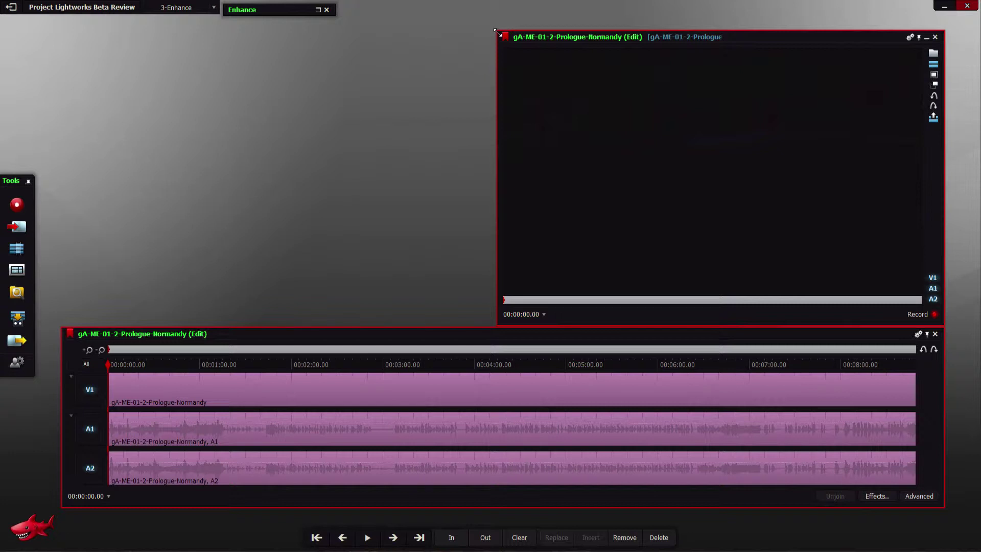
# - Mark a section of the Normandy edit from 00:00:40.01 to 00:00:46.24
pyautogui.moveTo(517, 299); pyautogui.dragTo(534, 305)
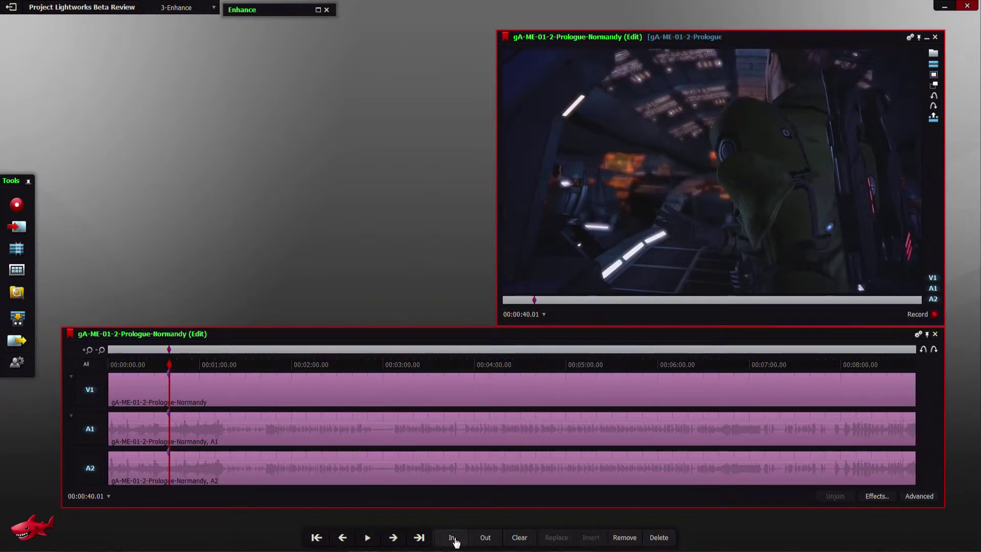
pyautogui.press('space')
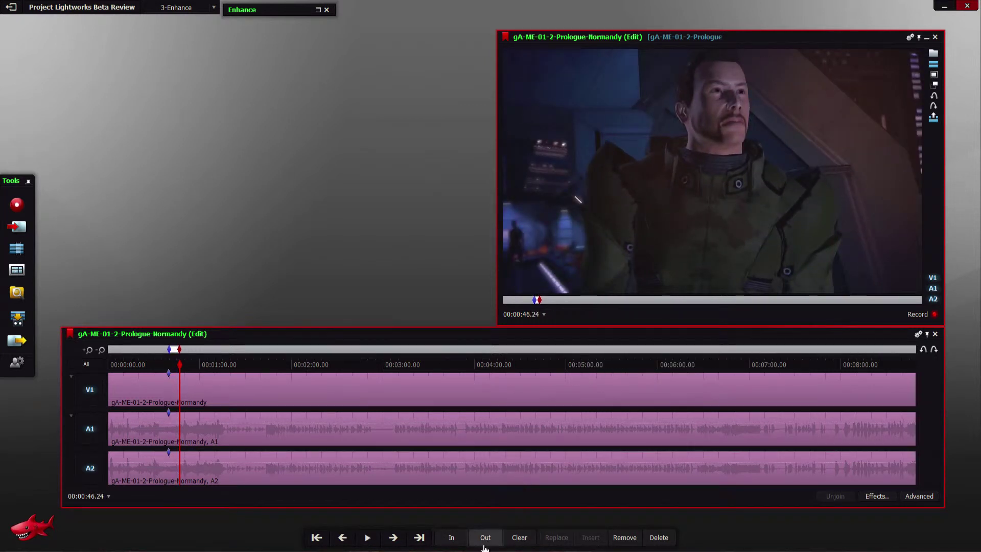
pyautogui.press('space')
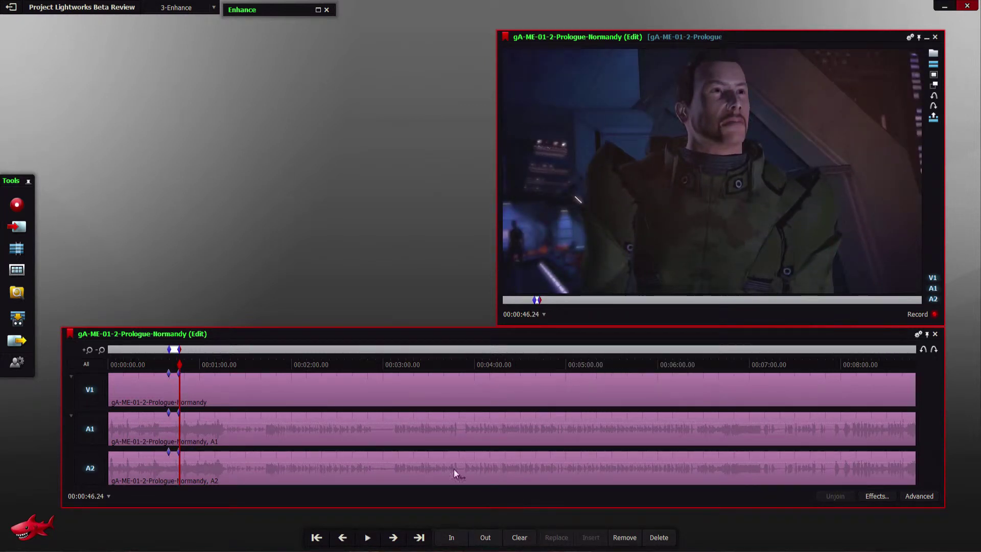
# - Park the playhead at 00:00:40.00, at the start of the marked section
pyautogui.click(87, 354)
pyautogui.click(87, 355)
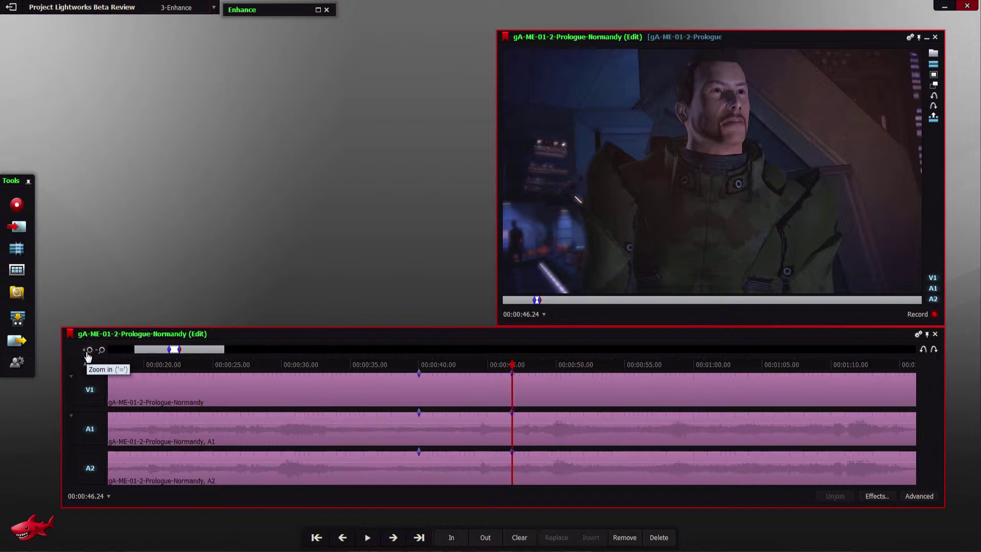
pyautogui.click(87, 354)
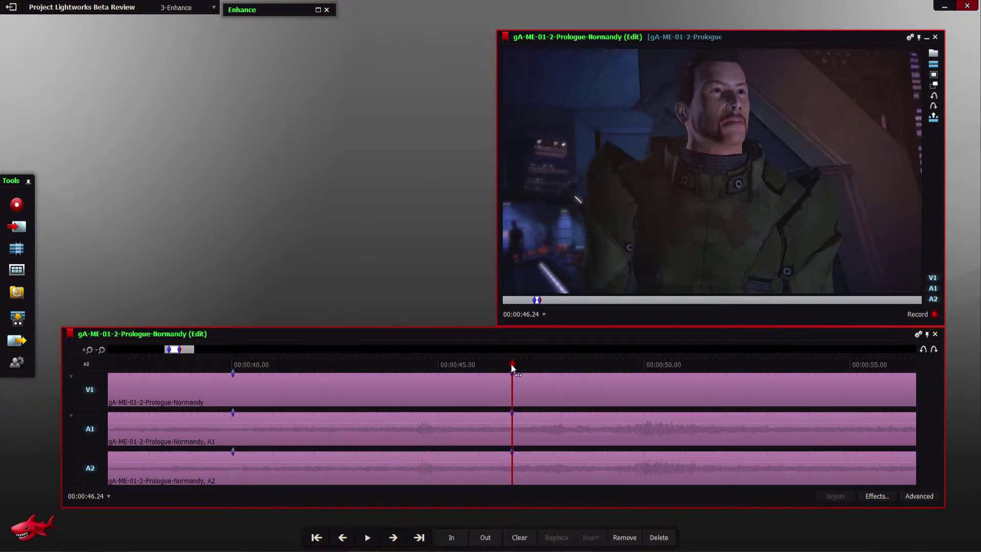
pyautogui.moveTo(511, 364); pyautogui.dragTo(304, 383)
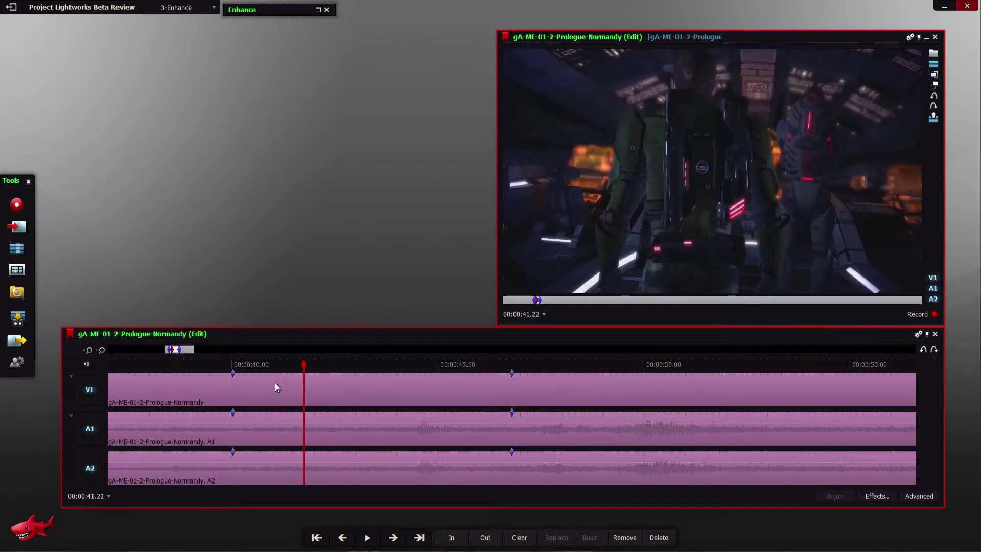
pyautogui.click(235, 385)
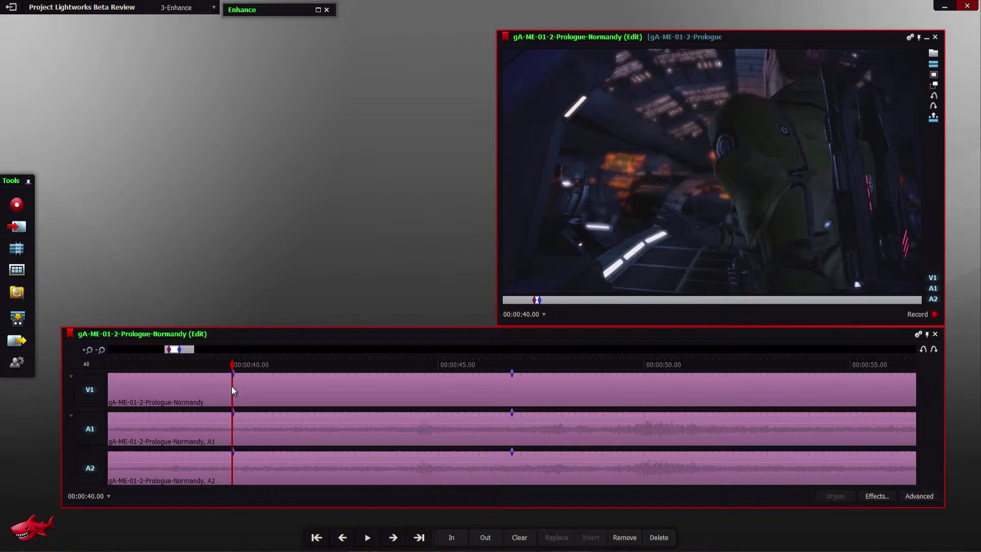
pyautogui.click(233, 391)
pyautogui.click(232, 387)
# - Place the effects list beside the viewer and add the Curves effect from the Video, Colour category to the marked section
pyautogui.click(878, 497)
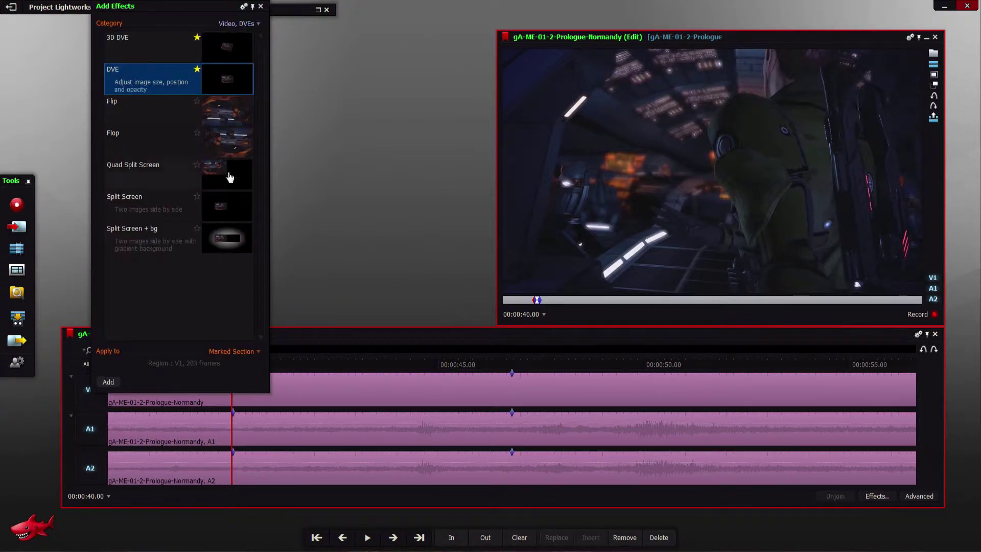
pyautogui.moveTo(170, 26); pyautogui.dragTo(336, 56)
pyautogui.moveTo(362, 423); pyautogui.dragTo(350, 325)
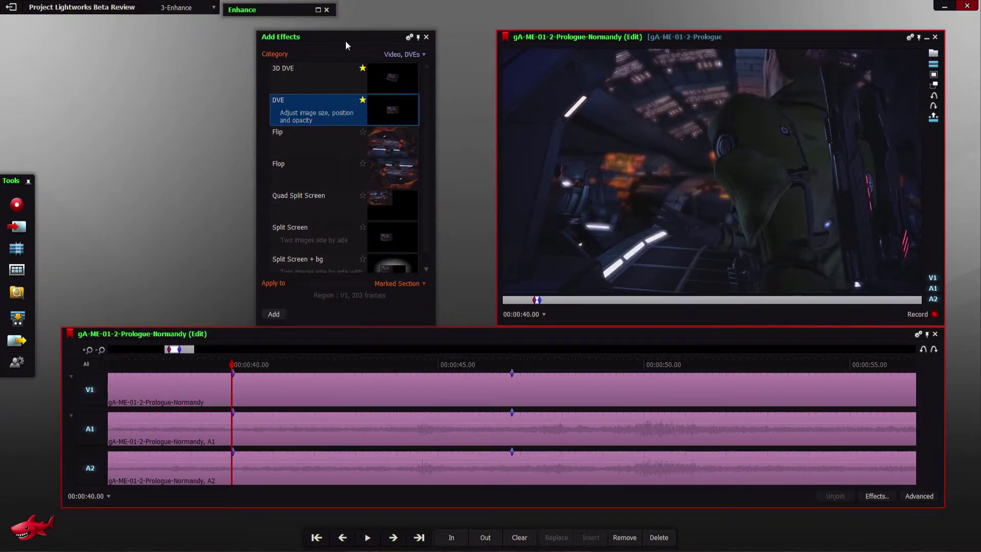
pyautogui.click(403, 54)
pyautogui.click(450, 100)
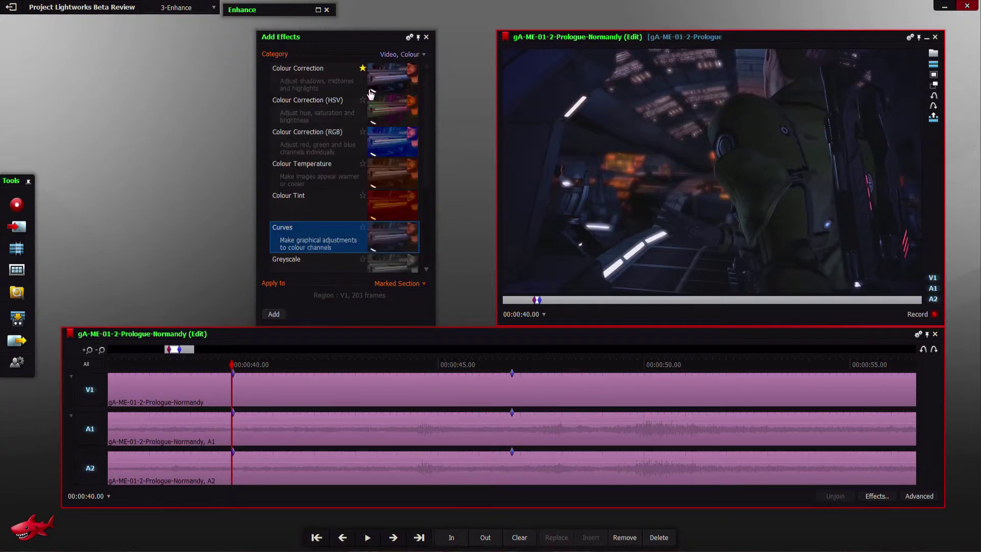
pyautogui.click(274, 314)
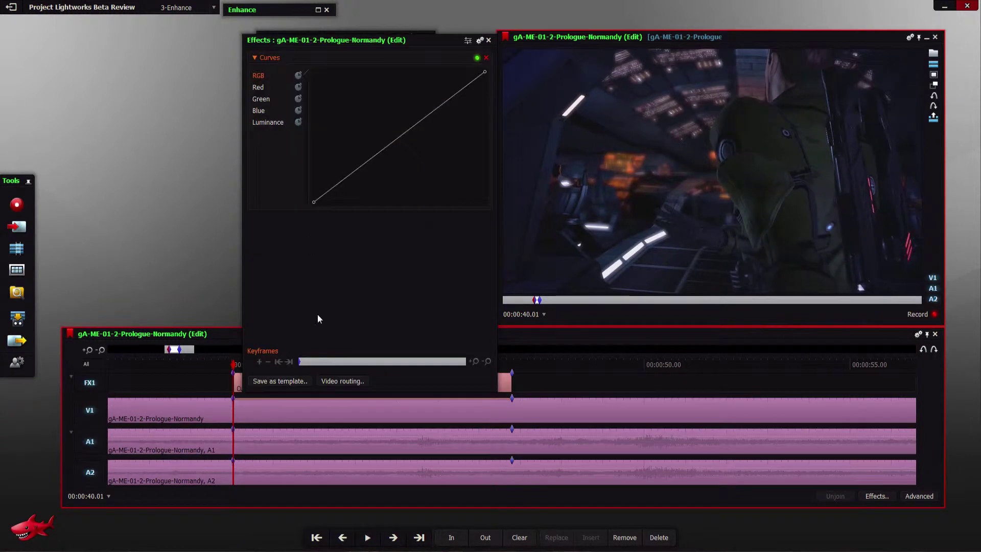
# - Brighten the marked section by adding and raising shadow, midtone and highlight points on the RGB curve
pyautogui.moveTo(397, 58); pyautogui.dragTo(381, 17)
pyautogui.moveTo(307, 165); pyautogui.dragTo(308, 161)
pyautogui.moveTo(458, 45); pyautogui.dragTo(439, 64)
pyautogui.moveTo(372, 109); pyautogui.dragTo(342, 124)
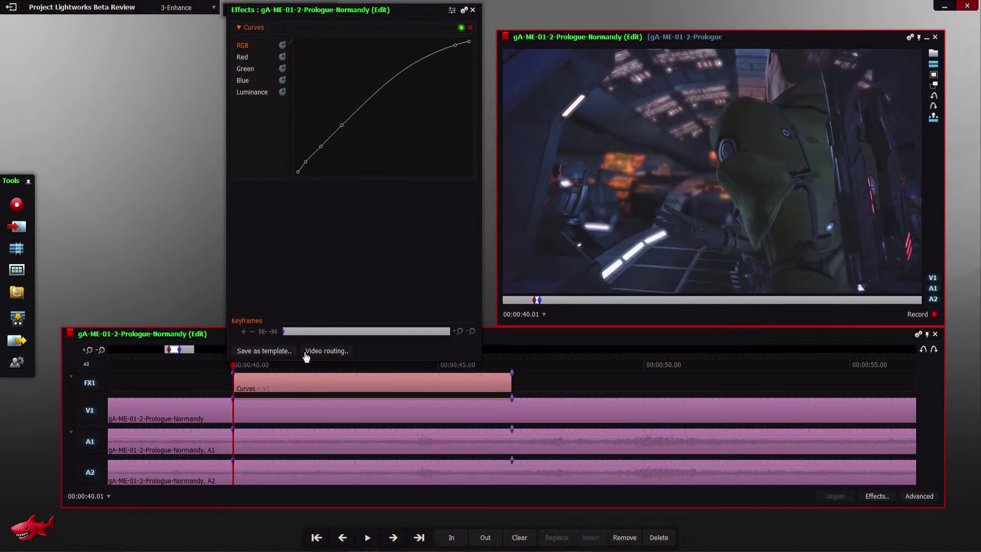
pyautogui.scroll(-2, 350, 353)
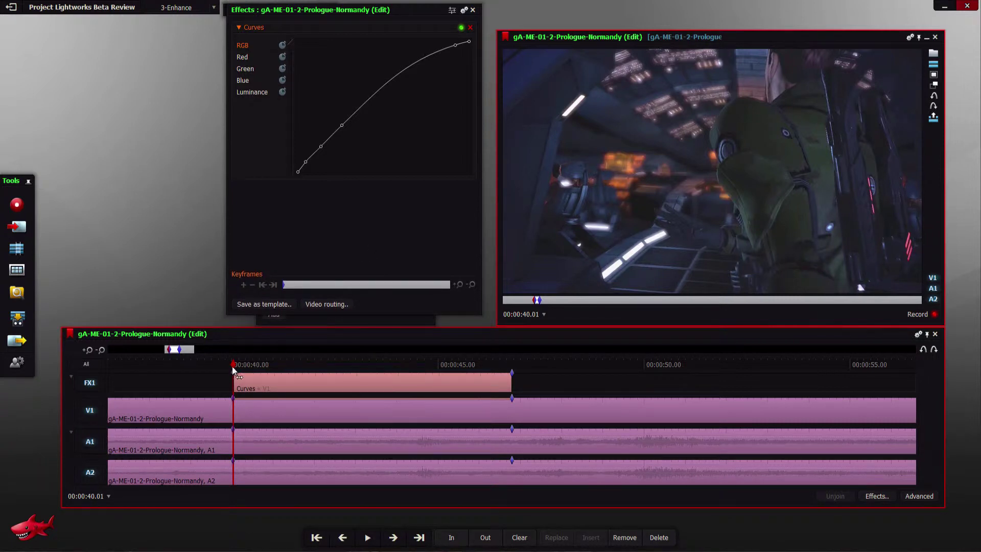
# - Scrub through the graded section and refine the RGB curve with another point in the upper midtones
pyautogui.click(291, 364)
pyautogui.moveTo(292, 363); pyautogui.dragTo(478, 383)
pyautogui.click(455, 45)
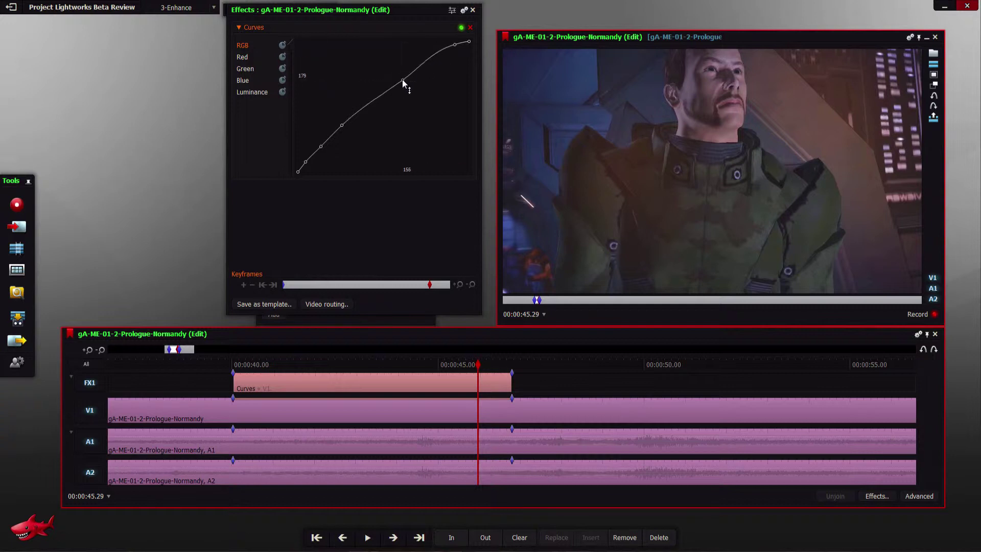
pyautogui.moveTo(449, 365); pyautogui.dragTo(250, 378)
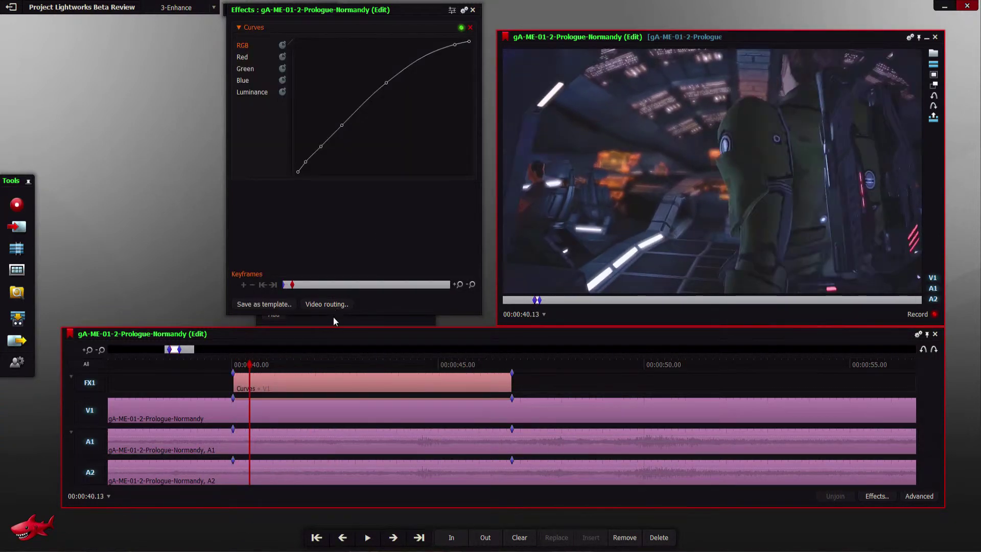
# - Add a Colour Correction effect to the marked section and shift its Shadows wheel to 178.99° and 0.35%
pyautogui.click(333, 318)
pyautogui.moveTo(345, 41); pyautogui.dragTo(138, 37)
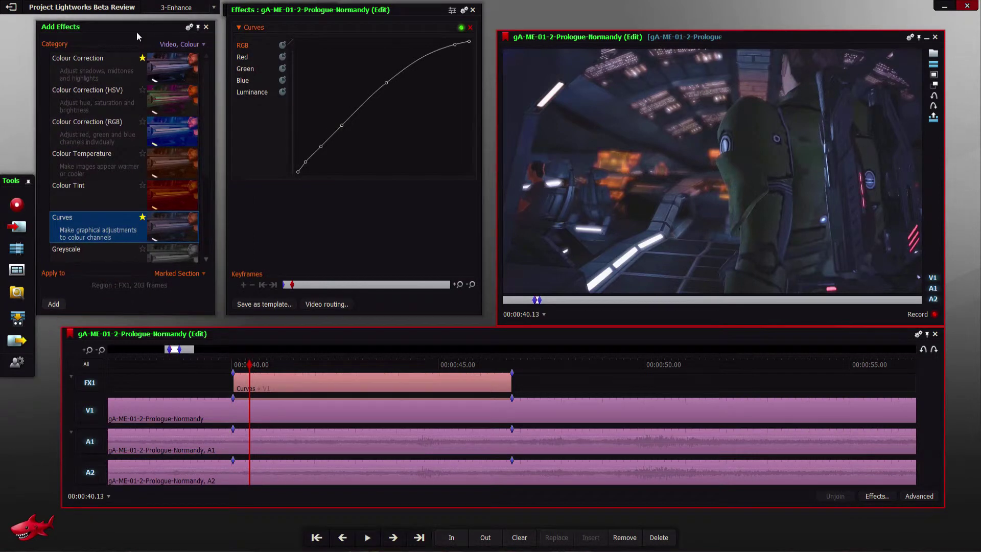
pyautogui.doubleClick(101, 70)
pyautogui.click(238, 27)
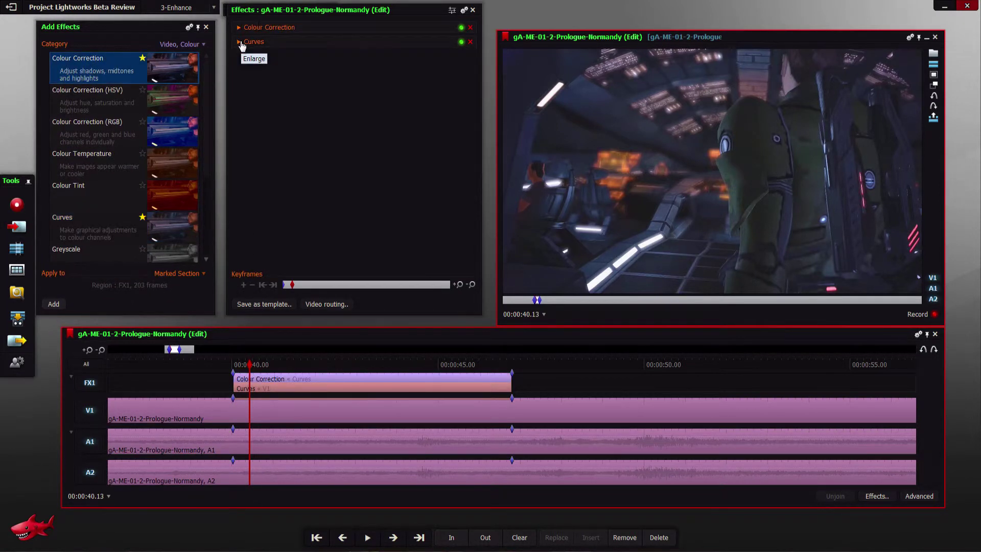
pyautogui.moveTo(274, 91); pyautogui.dragTo(273, 96)
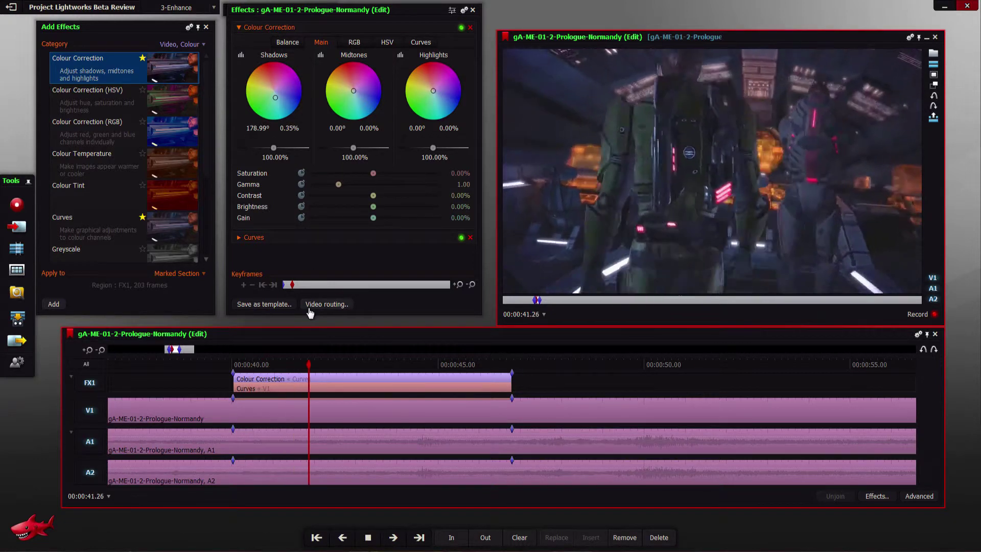
# - Check the picture past the graded section and trim the end of the effects back to about 00:00:45.00
pyautogui.moveTo(390, 468); pyautogui.dragTo(586, 464)
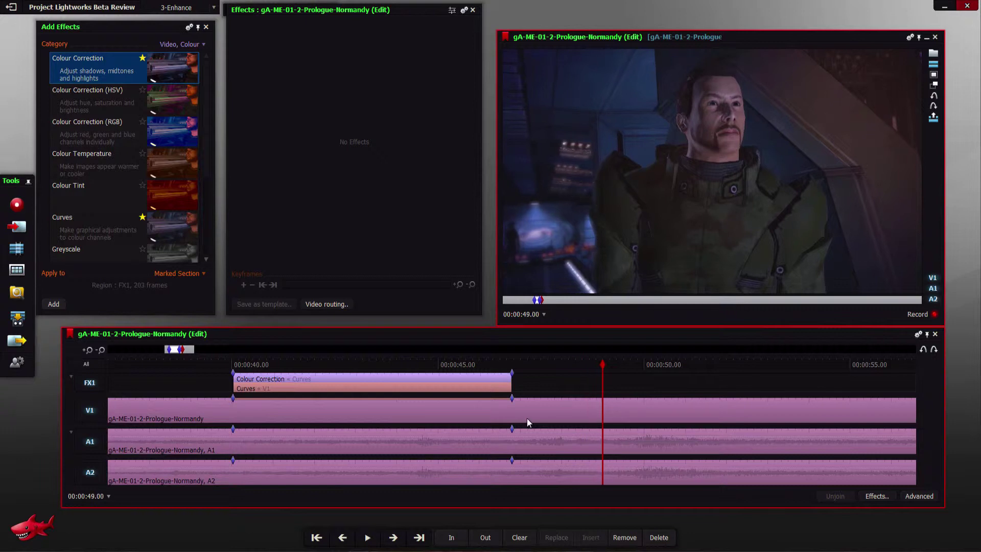
pyautogui.moveTo(512, 384); pyautogui.dragTo(438, 381)
pyautogui.click(838, 497)
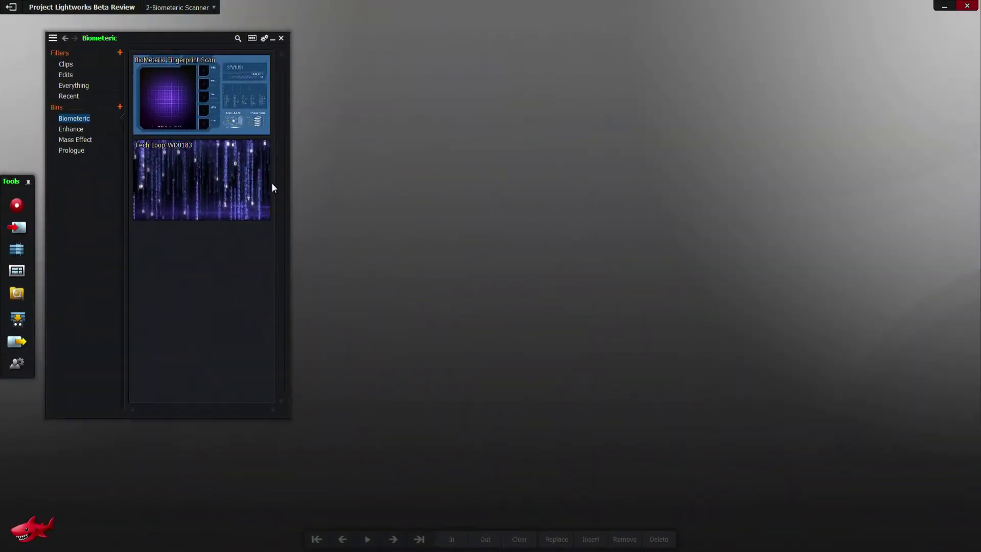
# - Open the BioMeteric Fingerprint Scan clip from the Biometeric bin and scrub its edit to 00:00:09.02
pyautogui.moveTo(251, 124)
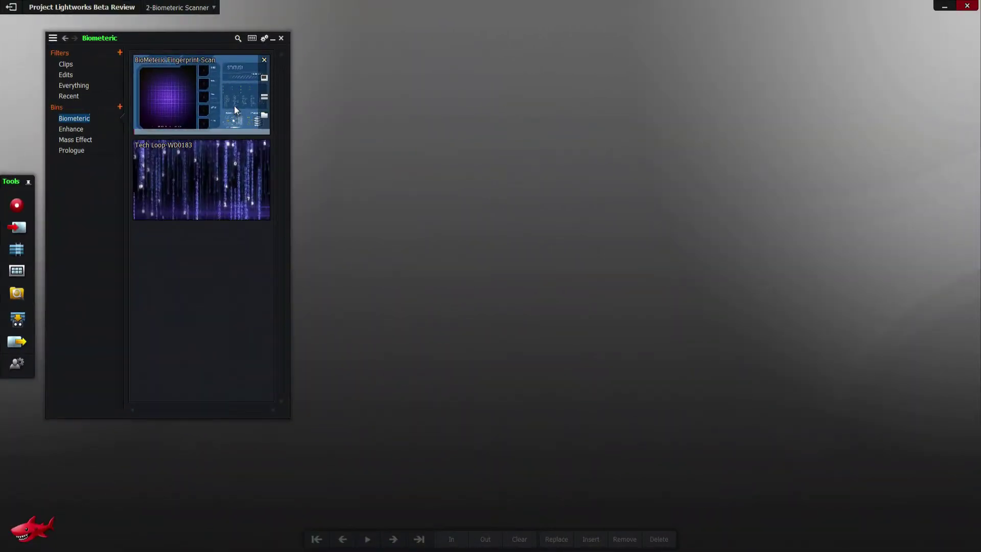
pyautogui.doubleClick(234, 106)
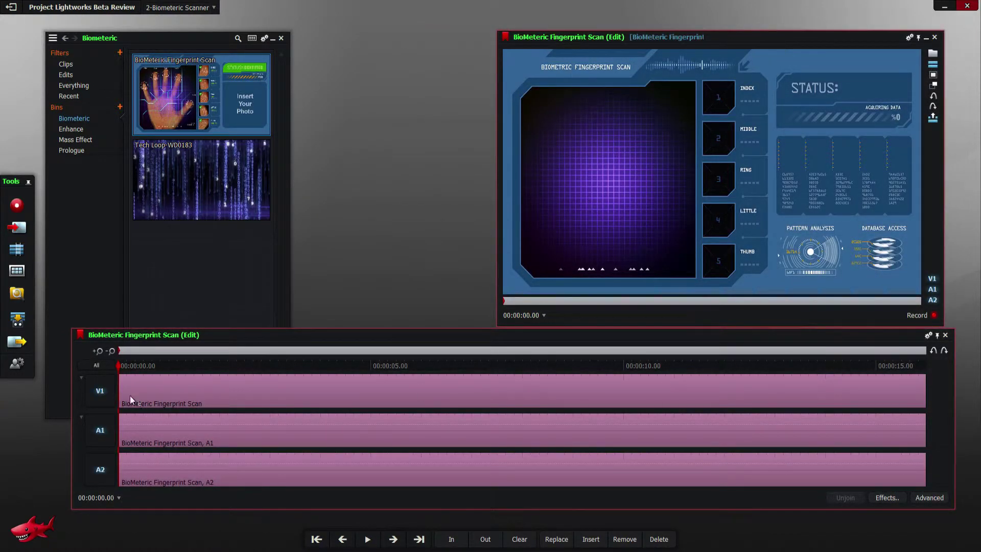
pyautogui.moveTo(118, 366); pyautogui.dragTo(574, 406)
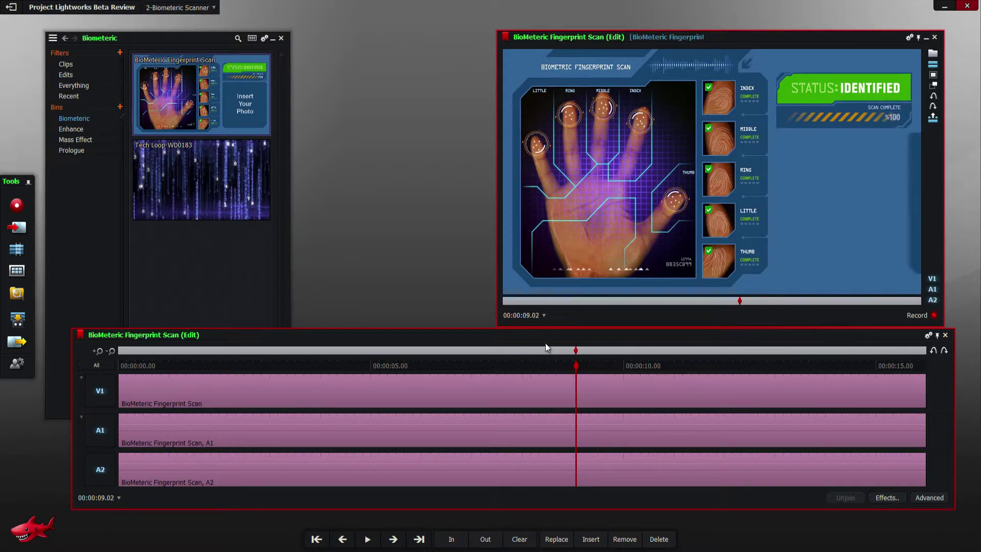
# - Disable audio tracks A1 and A2 of the fingerprint scan edit and leave them collapsed
pyautogui.click(81, 418)
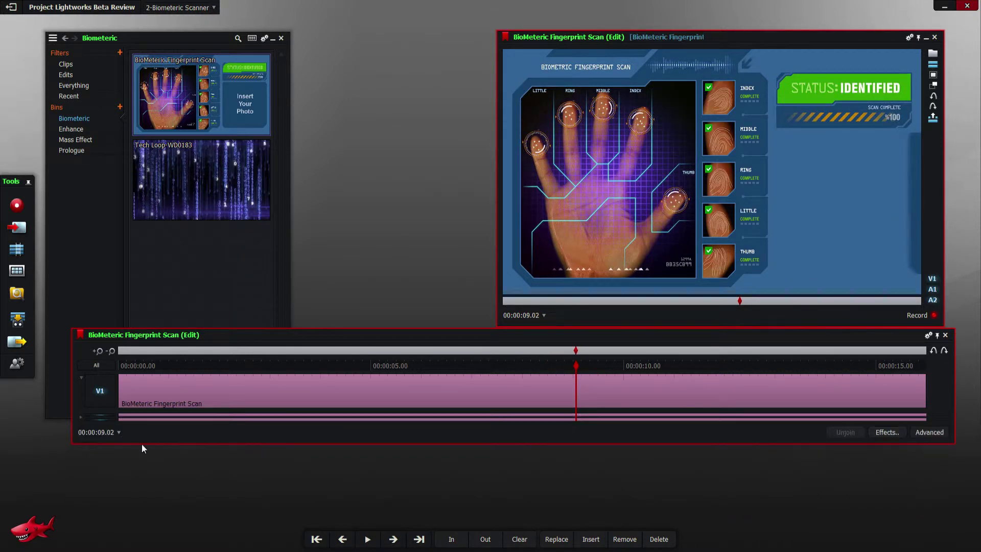
pyautogui.click(81, 418)
pyautogui.click(99, 431)
pyautogui.click(98, 466)
pyautogui.click(80, 417)
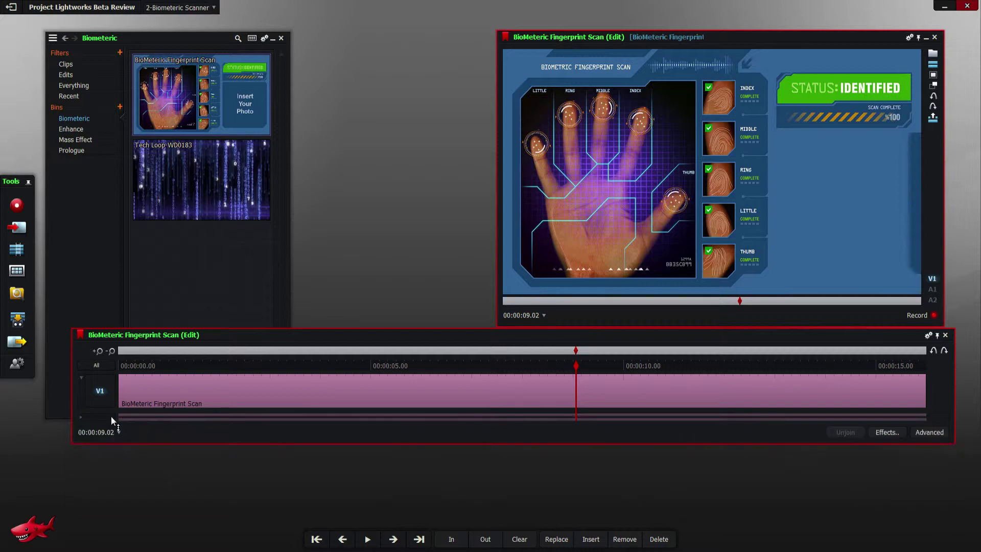
# - Add one video track before V1 in the fingerprint scan edit, keeping the automatic name
pyautogui.rightClick(561, 342)
pyautogui.click(592, 342)
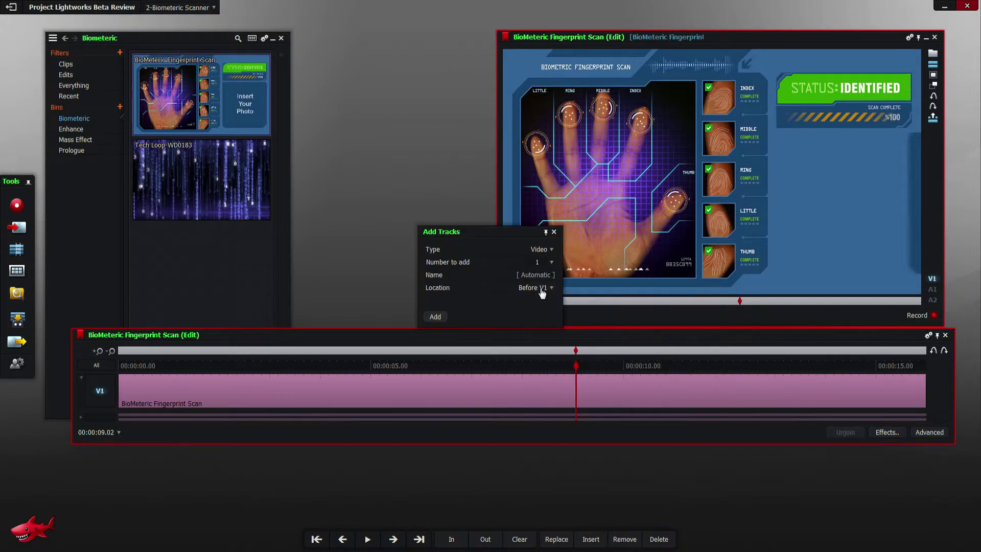
pyautogui.click(436, 317)
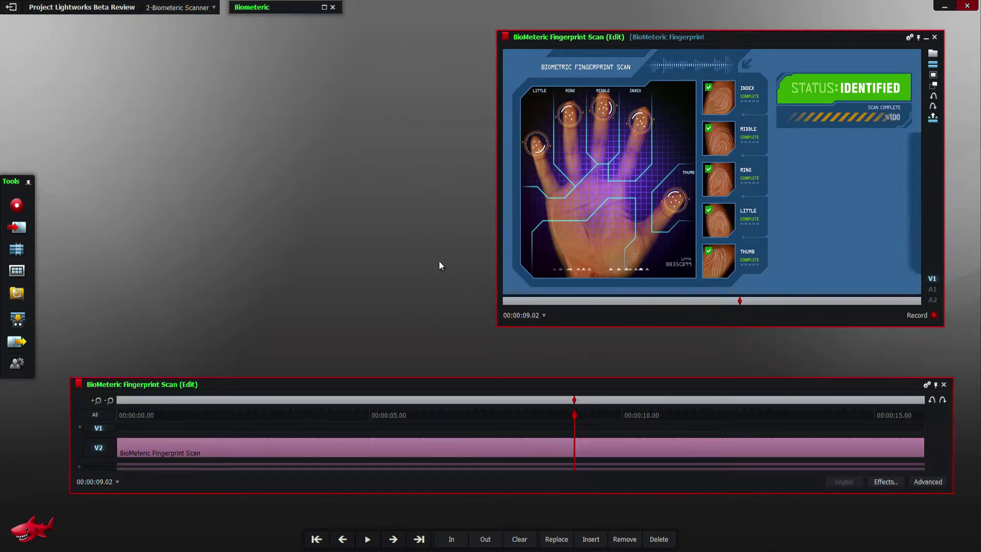
# - Open Tech Loop-WD0183 from the Biometeric bin and place it on V1 of the fingerprint scan edit from 00:00:09.02
pyautogui.click(324, 9)
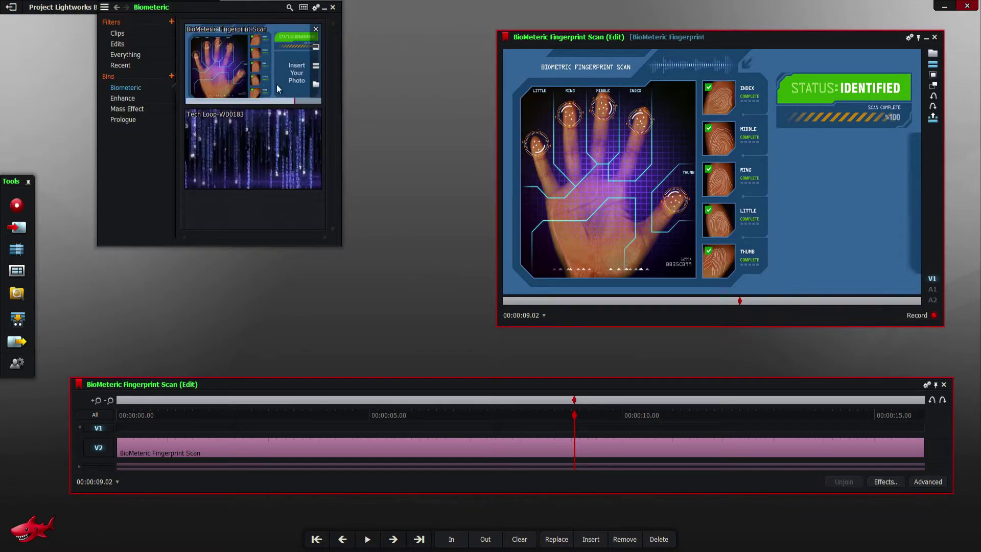
pyautogui.doubleClick(236, 138)
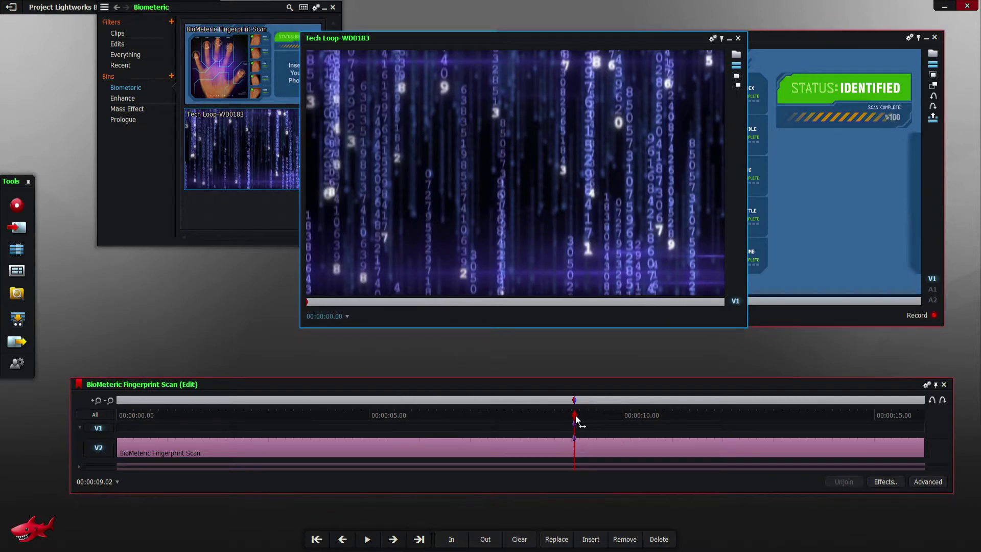
pyautogui.moveTo(576, 420); pyautogui.dragTo(921, 454)
pyautogui.click(435, 292)
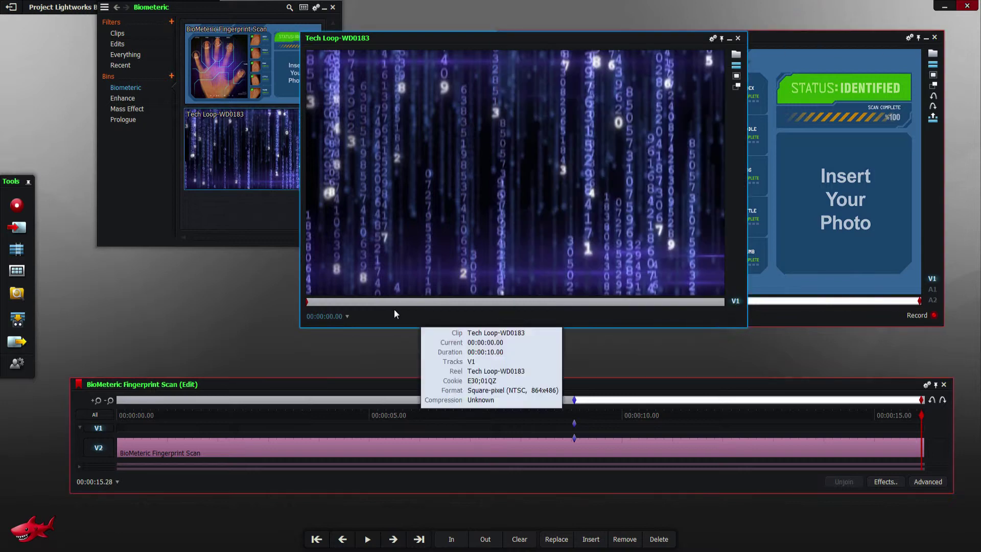
pyautogui.moveTo(403, 256); pyautogui.dragTo(446, 252)
pyautogui.moveTo(299, 192)
pyautogui.mouseDown()
pyautogui.moveTo(675, 393)
pyautogui.moveTo(671, 425)
pyautogui.moveTo(578, 436)
pyautogui.mouseUp()
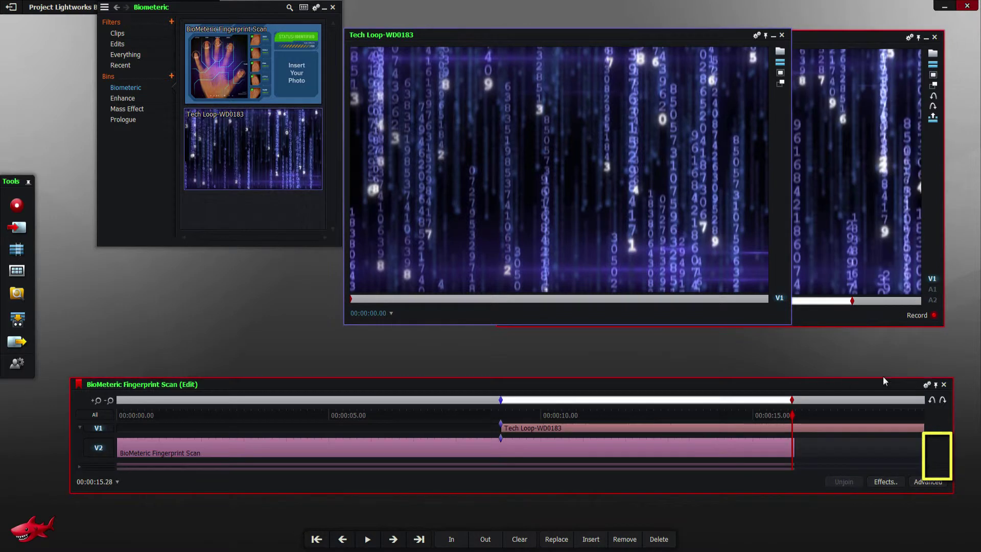
# - Trim the end of the Tech Loop clip on V1 to 00:00:16.00, then put away its source viewer and the Biometeric bin
pyautogui.moveTo(925, 432); pyautogui.dragTo(786, 431)
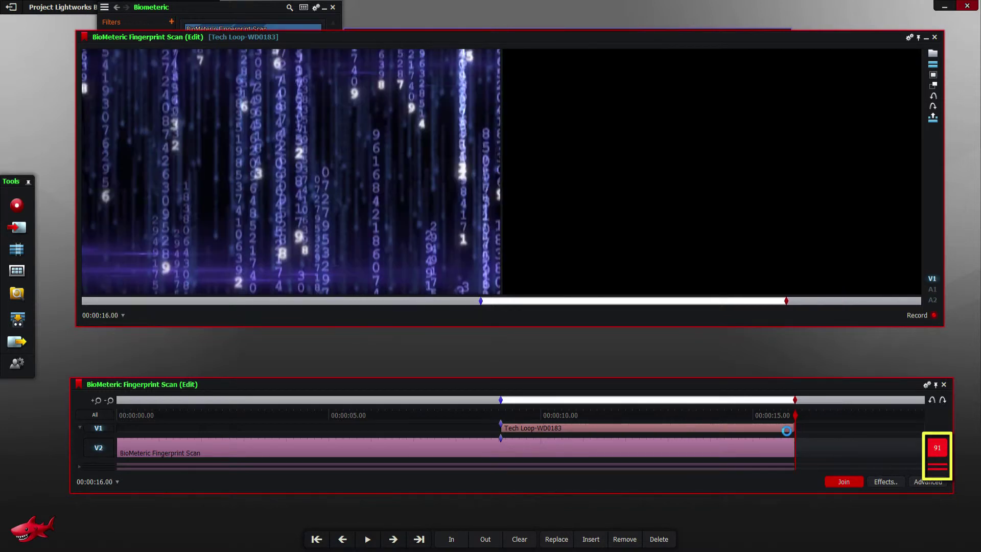
pyautogui.click(845, 481)
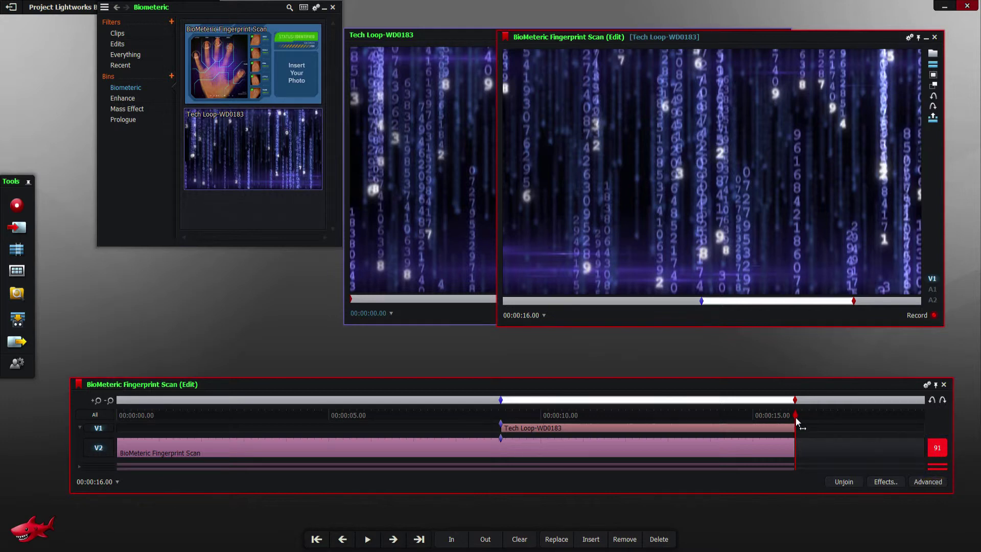
pyautogui.moveTo(796, 424); pyautogui.dragTo(536, 435)
pyautogui.click(448, 32)
pyautogui.click(782, 35)
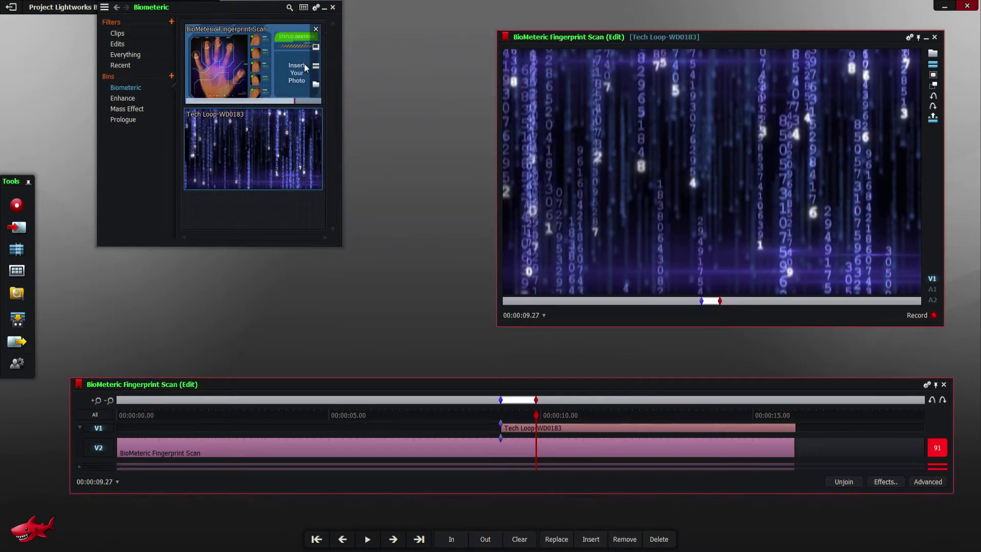
pyautogui.click(325, 7)
# - Disable track V2 and clear the marked section of the fingerprint scan edit
pyautogui.click(796, 452)
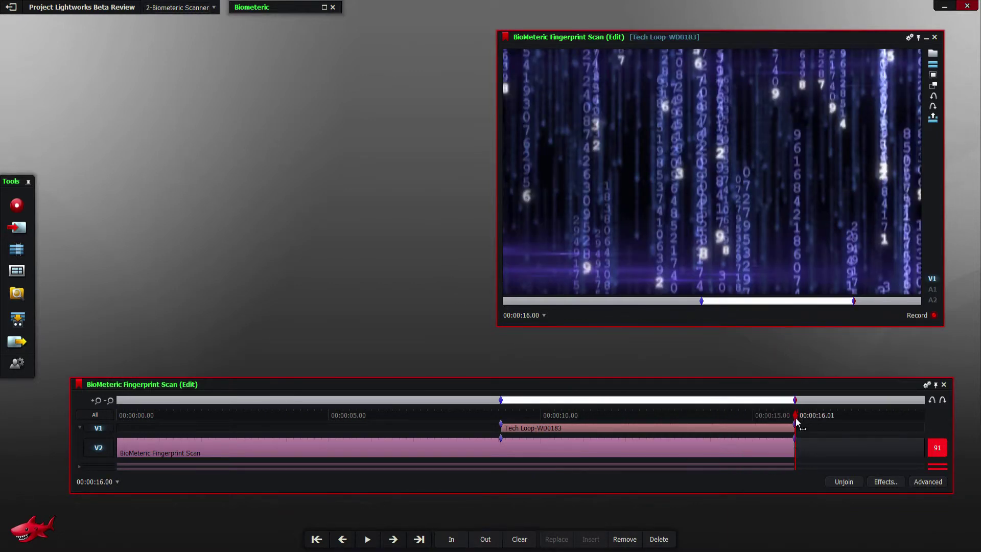
pyautogui.click(99, 449)
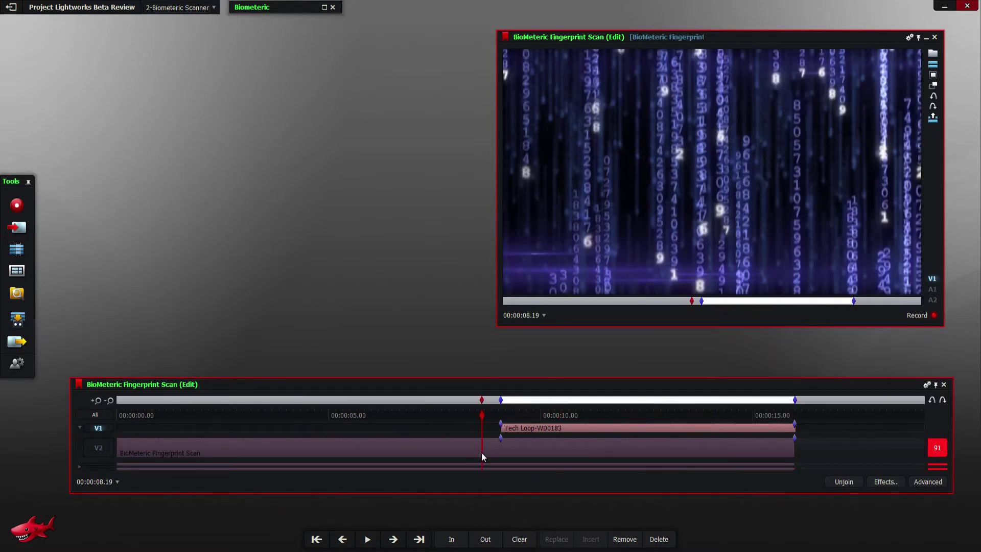
pyautogui.click(501, 461)
pyautogui.press('space')
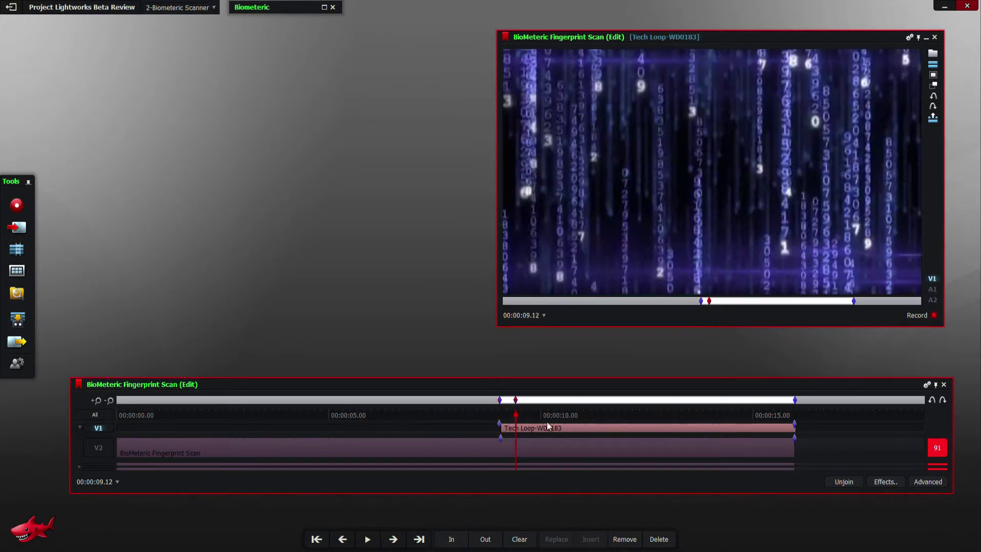
pyautogui.click(521, 540)
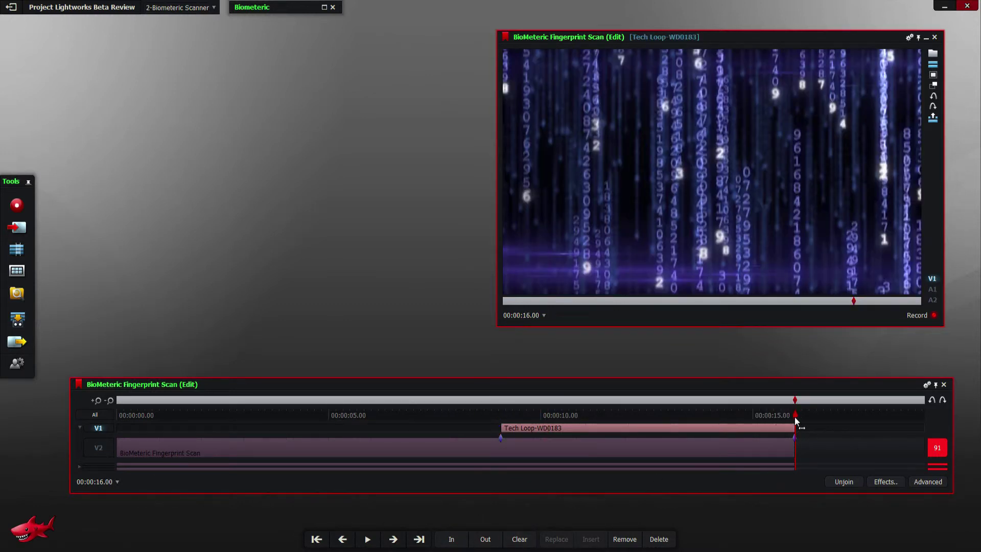
# - Add a DVE effect from the DVEs category to the Tech Loop clip on V1, with the playhead at 00:00:11.00
pyautogui.moveTo(796, 422); pyautogui.dragTo(583, 456)
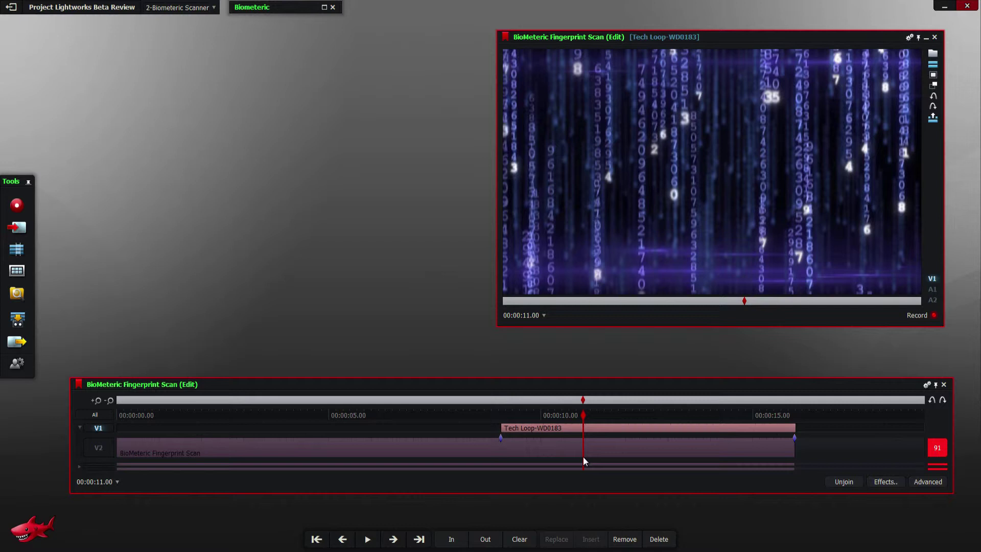
pyautogui.click(885, 482)
pyautogui.click(204, 44)
pyautogui.click(177, 104)
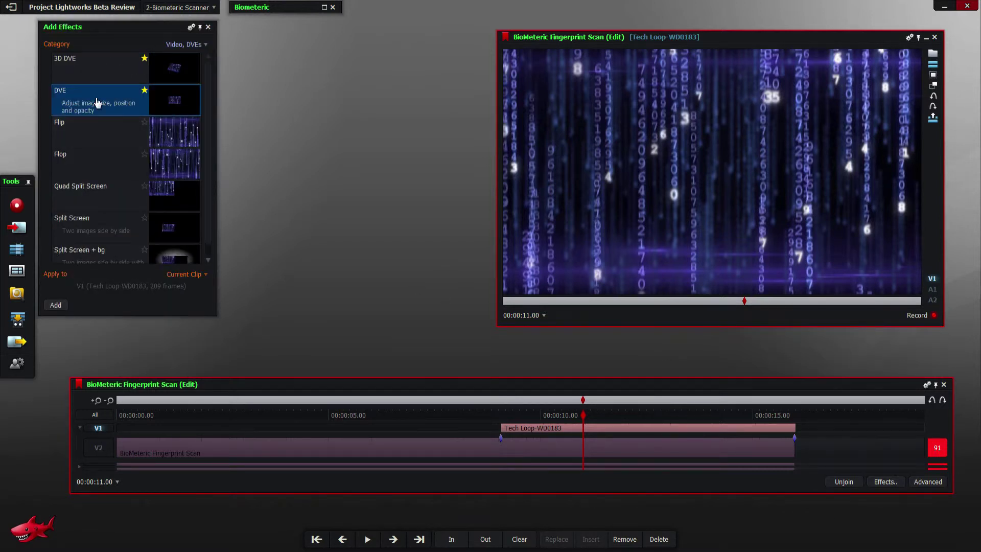
pyautogui.doubleClick(97, 102)
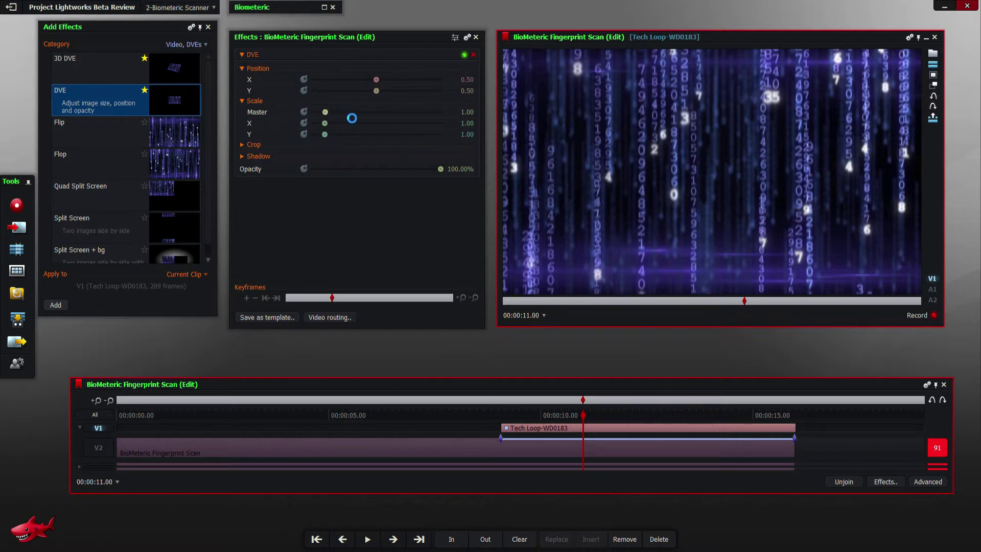
# - Shrink the Tech Loop picture to a master scale of 0.28 and move it over the photo placeholder at X 0.82, Y 0.43
pyautogui.click(351, 118)
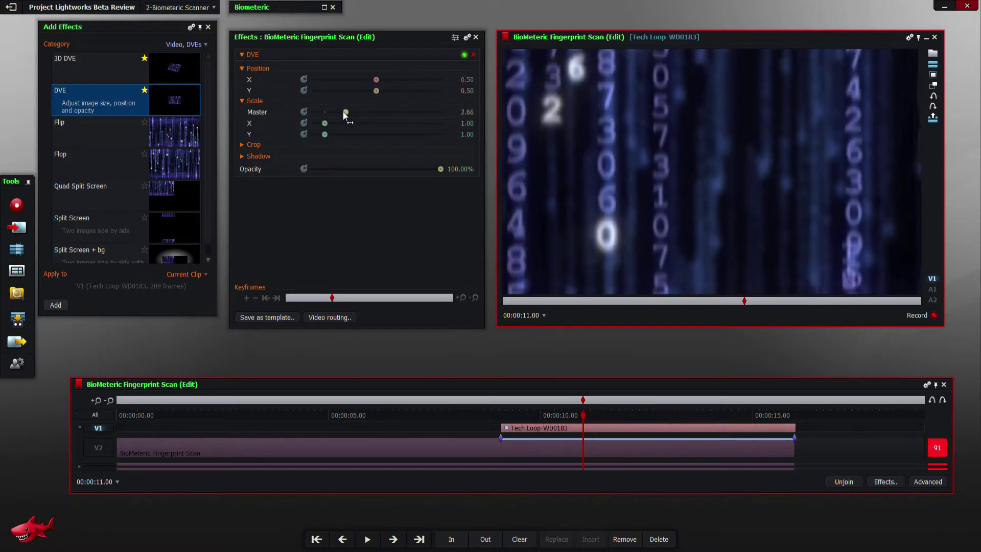
pyautogui.moveTo(343, 112); pyautogui.dragTo(319, 111)
pyautogui.click(108, 402)
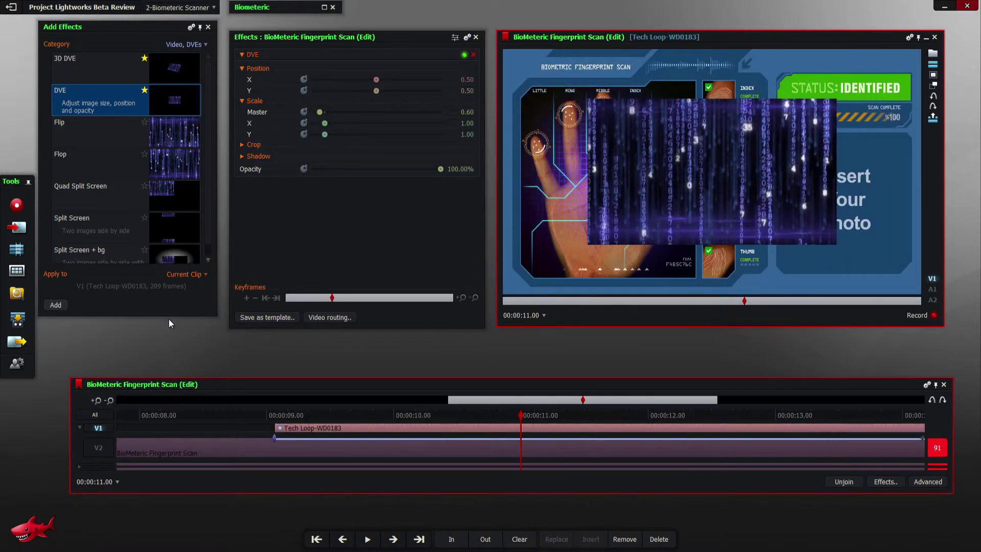
pyautogui.moveTo(316, 114); pyautogui.dragTo(314, 114)
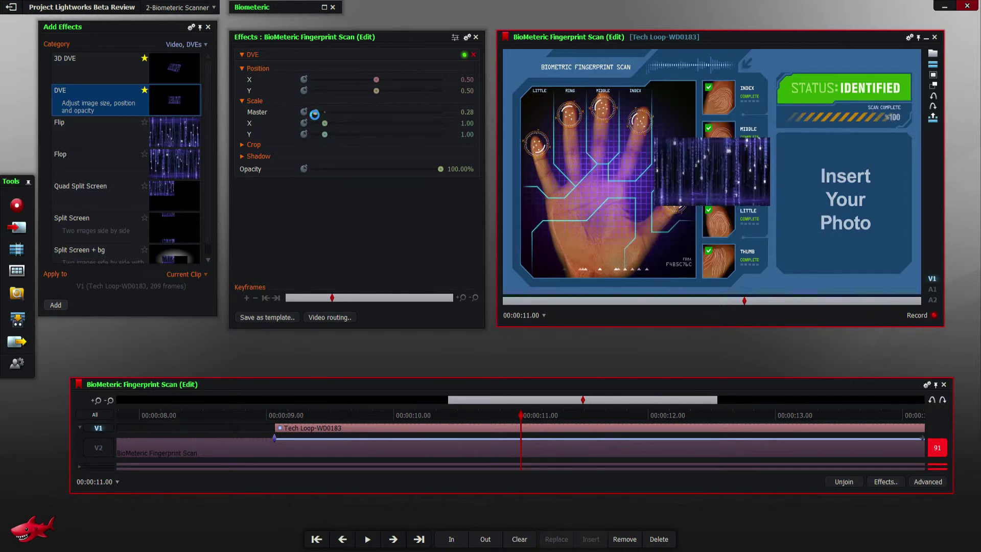
pyautogui.moveTo(751, 204); pyautogui.dragTo(875, 203)
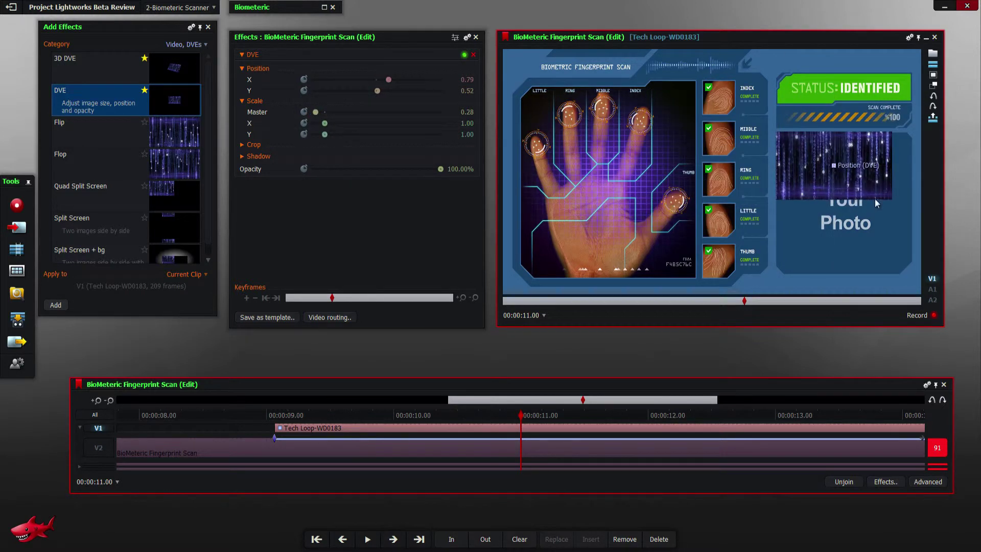
pyautogui.moveTo(842, 174); pyautogui.dragTo(854, 209)
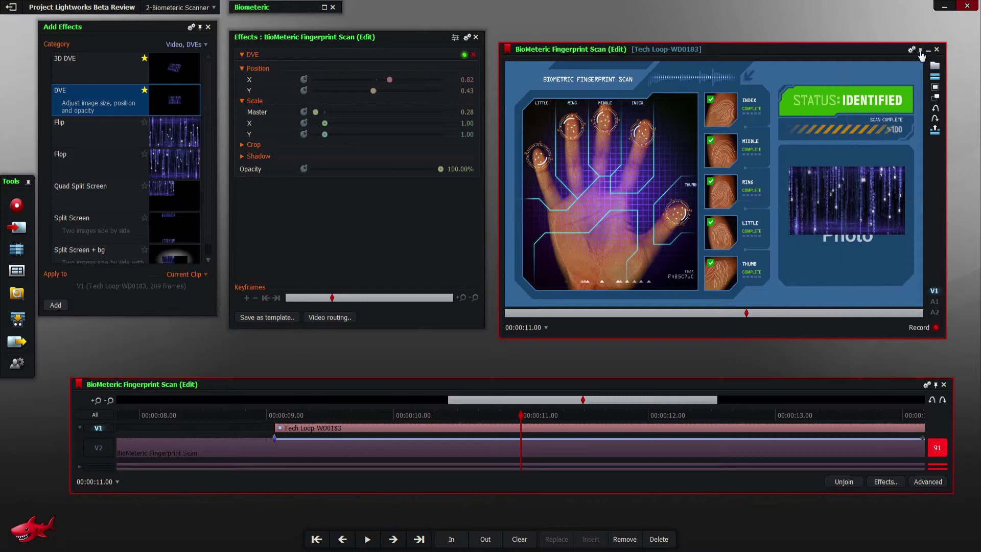
# - Fit the Tech Loop picture to the photo placeholder with scale Master 0.36, X 0.91, Y 1.63 and position X 0.81, Y 0.37
pyautogui.moveTo(320, 112); pyautogui.dragTo(329, 134)
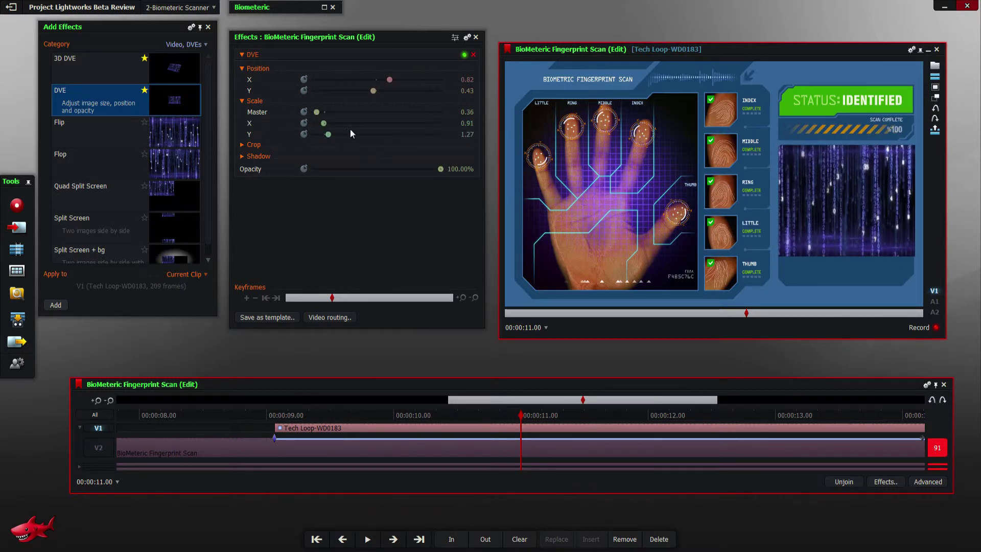
pyautogui.moveTo(372, 91); pyautogui.dragTo(369, 93)
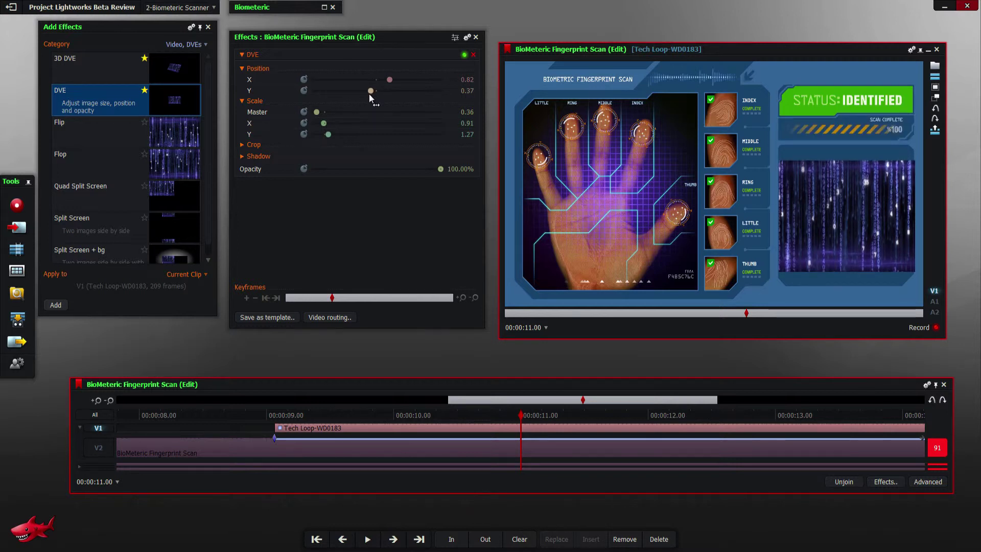
pyautogui.moveTo(328, 134); pyautogui.dragTo(333, 136)
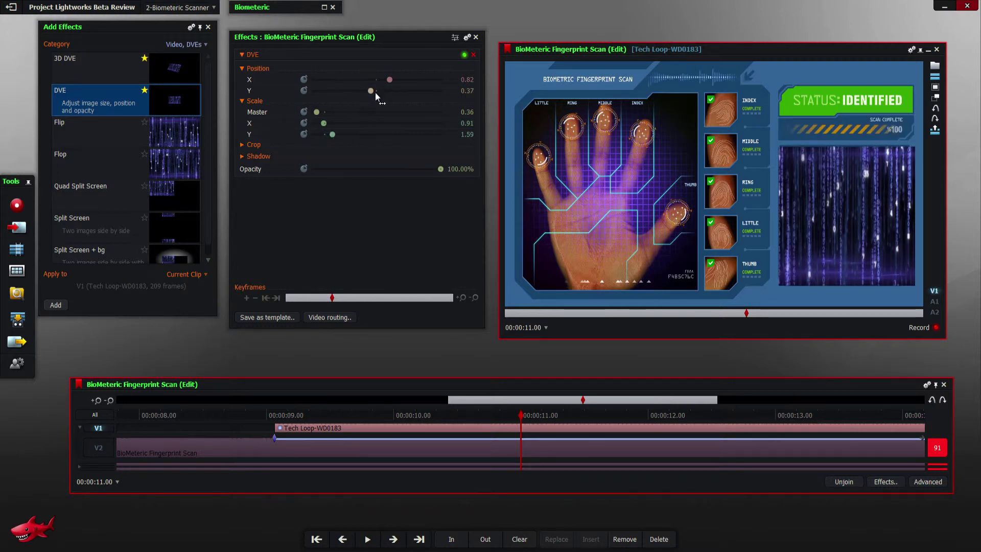
pyautogui.moveTo(370, 91); pyautogui.dragTo(370, 90)
pyautogui.moveTo(847, 213); pyautogui.dragTo(846, 218)
pyautogui.moveTo(332, 135); pyautogui.dragTo(333, 137)
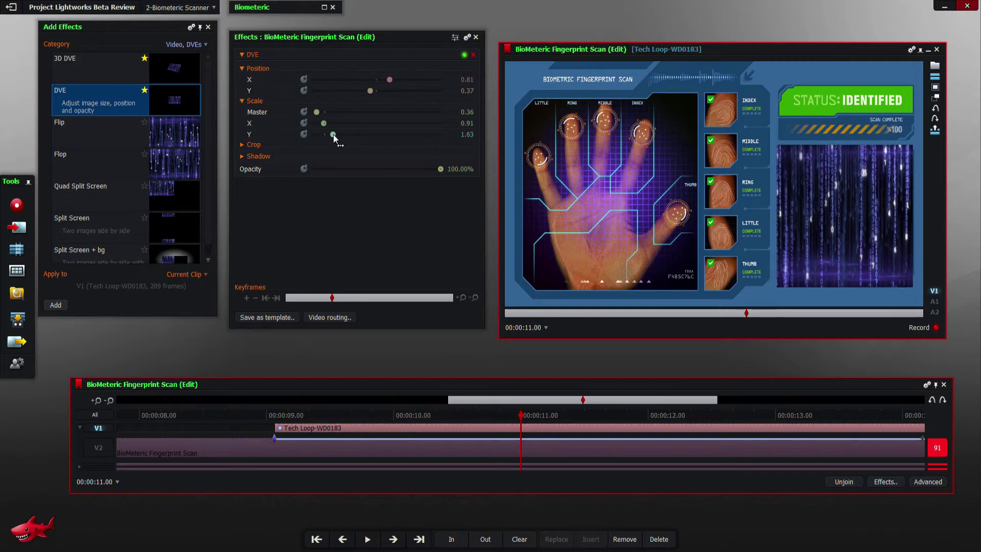
pyautogui.click(243, 156)
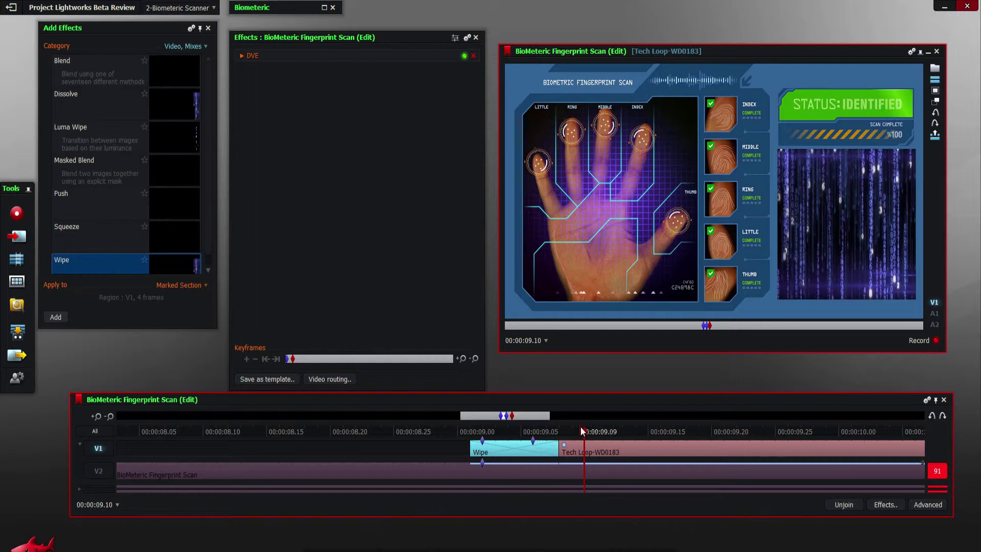
# - Clear the marks around the Wipe and unjoin the cut between it and the Tech Loop clip at 00:00:09.08
pyautogui.moveTo(527, 474); pyautogui.dragTo(547, 462)
pyautogui.click(562, 453)
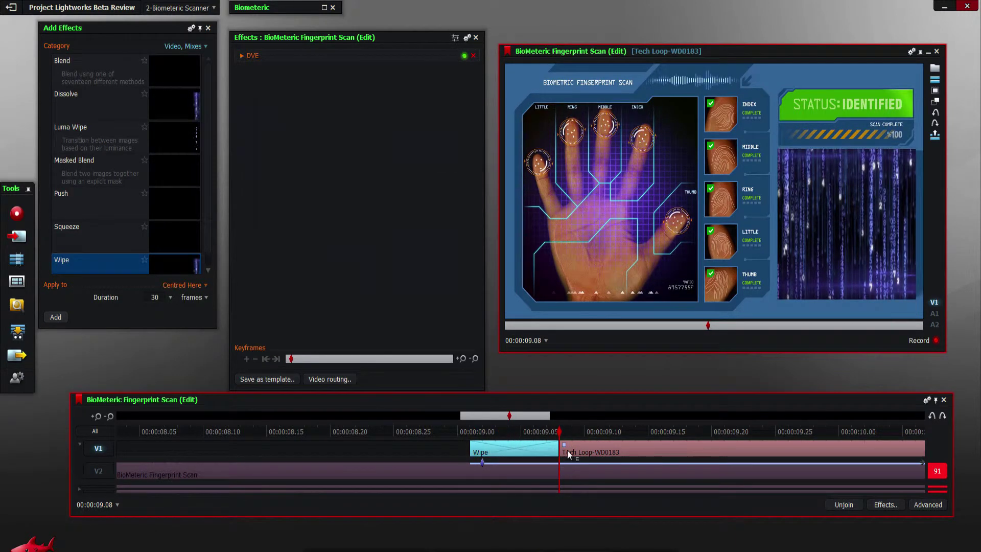
pyautogui.click(845, 505)
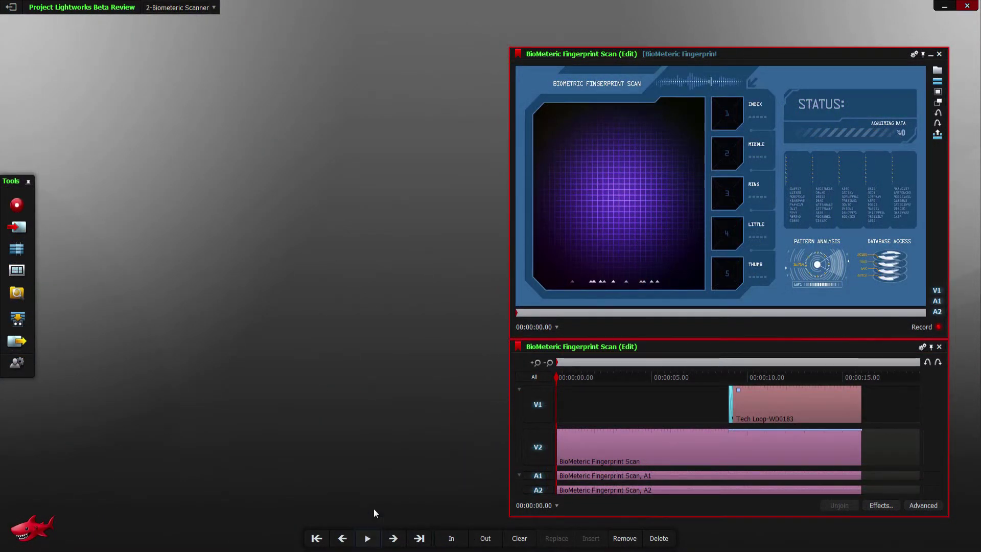
# - Play the layered fingerprint scan edit from the start to review it
pyautogui.press('space')
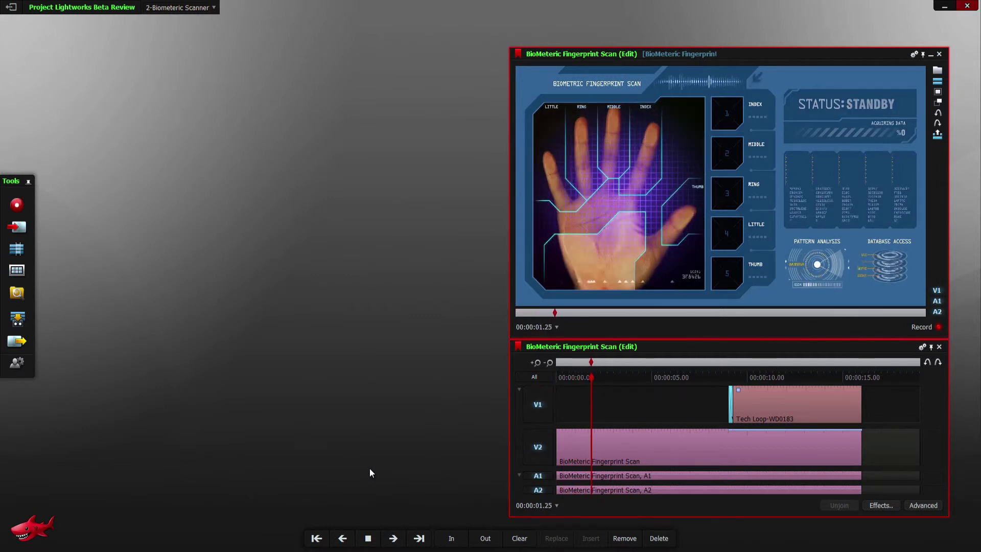